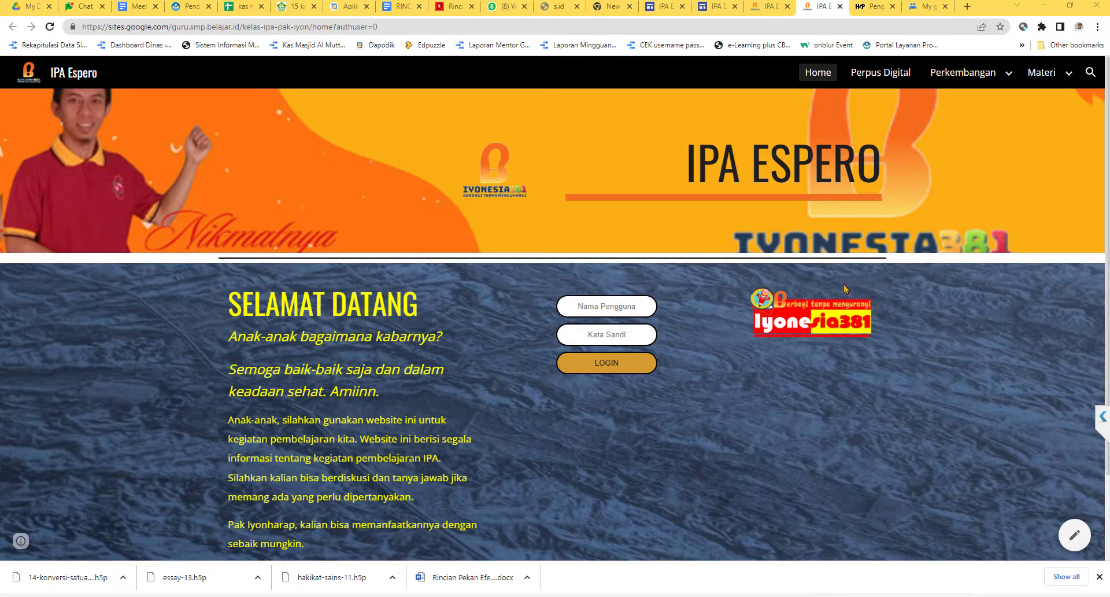
Step: On the Kelas 7 page, answer the first three unit-conversion blanks with 1000, 1000 and 100, and check the exercise
{"action": "left_click", "coordinate": [1073, 72]}
{"action": "left_click", "coordinate": [773, 8]}
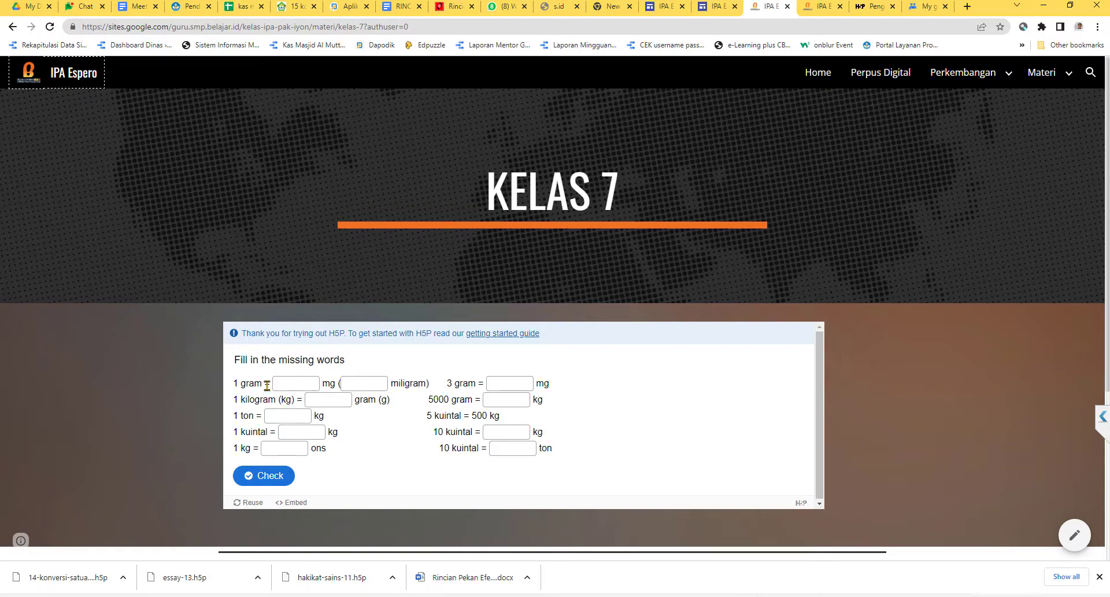
{"action": "left_click", "coordinate": [289, 382]}
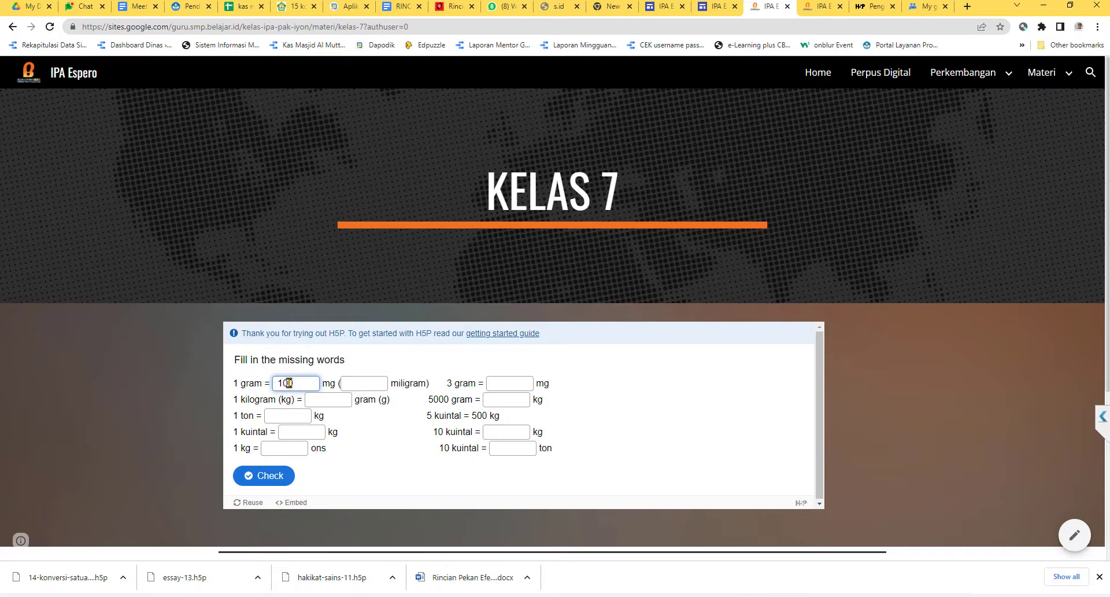
{"action": "left_click", "coordinate": [371, 383]}
{"action": "type", "text": "1"}
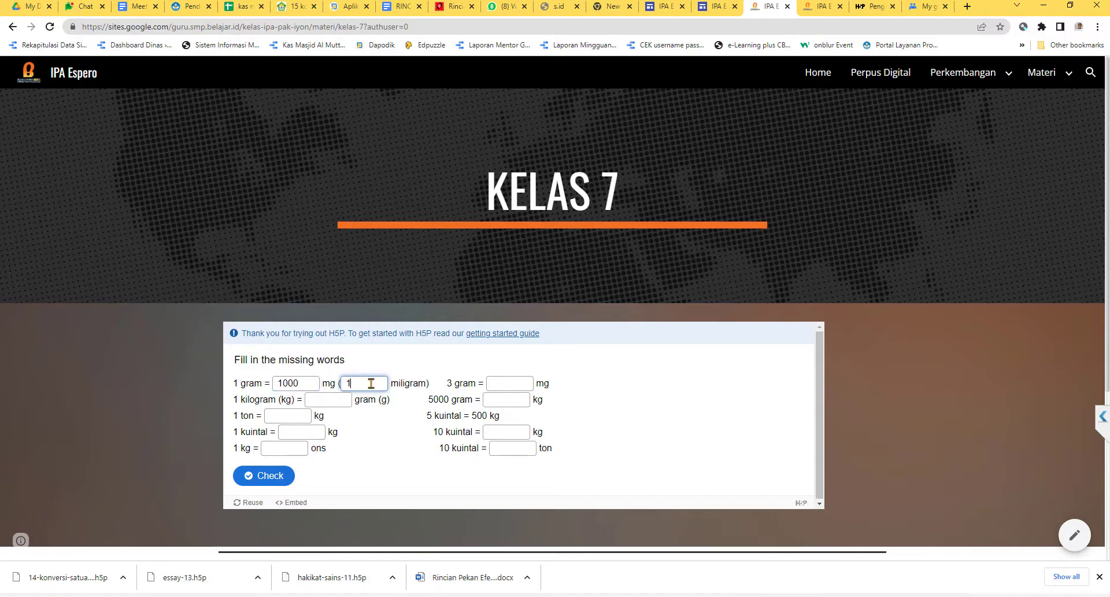
{"action": "type", "text": "000"}
{"action": "left_click", "coordinate": [325, 399]}
{"action": "type", "text": "100"}
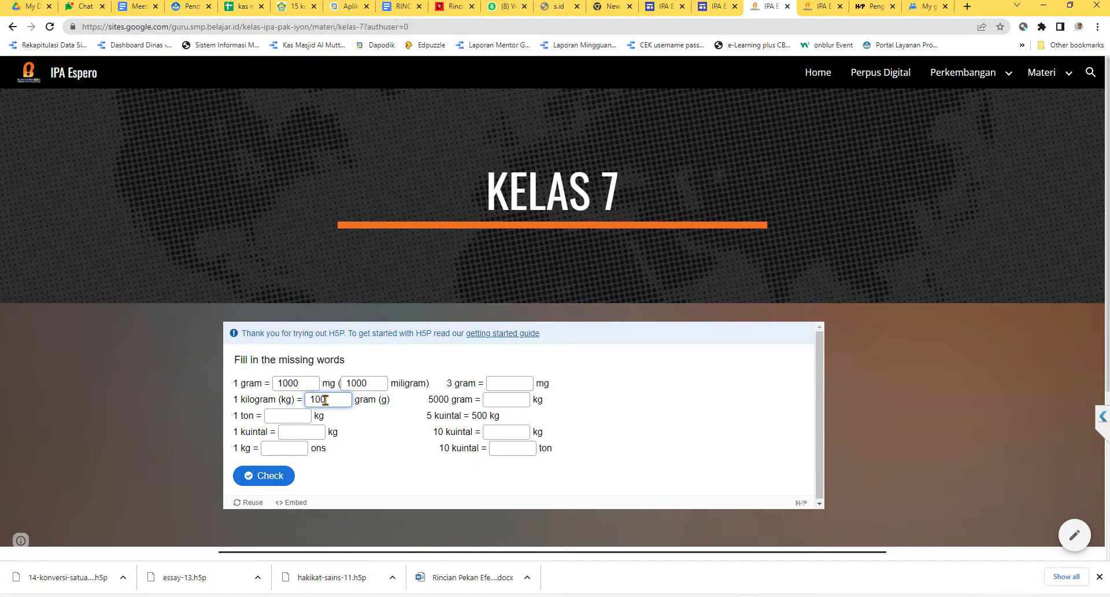
{"action": "left_click", "coordinate": [266, 479]}
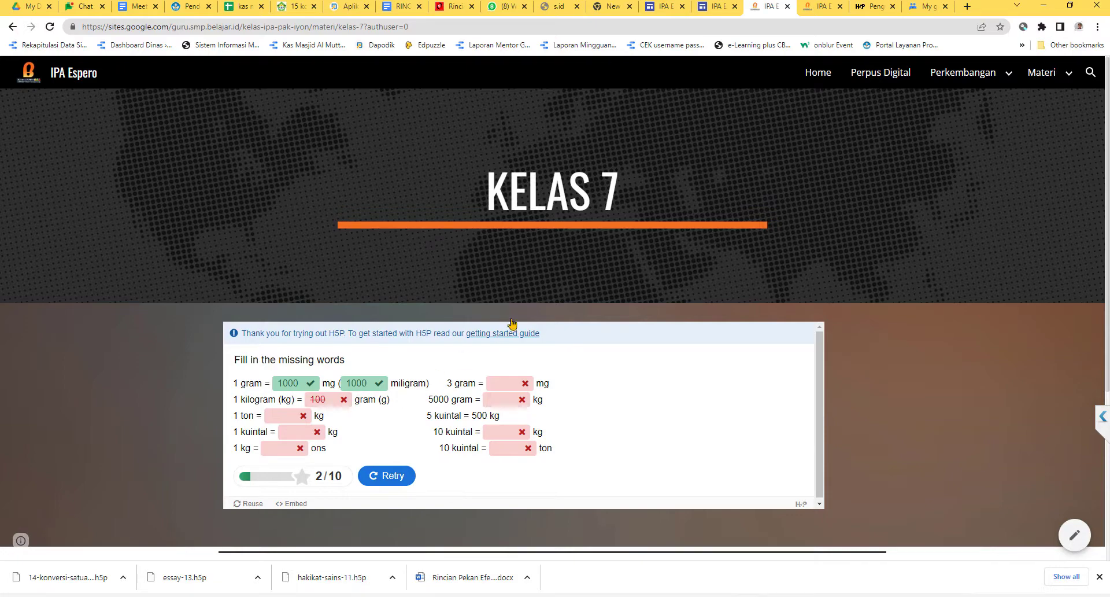
{"action": "scroll", "coordinate": [546, 286], "scroll_direction": "down", "scroll_amount": 1}
{"action": "scroll", "coordinate": [546, 286], "scroll_direction": "down", "scroll_amount": 1}
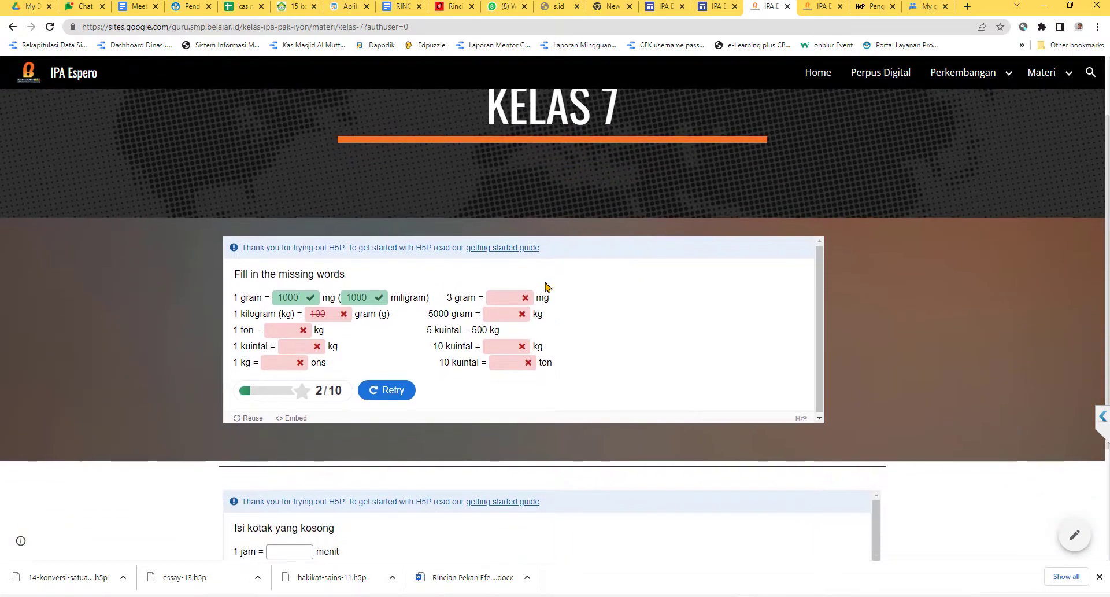
{"action": "scroll", "coordinate": [547, 286], "scroll_direction": "up", "scroll_amount": 2}
{"action": "scroll", "coordinate": [546, 286], "scroll_direction": "down", "scroll_amount": 1}
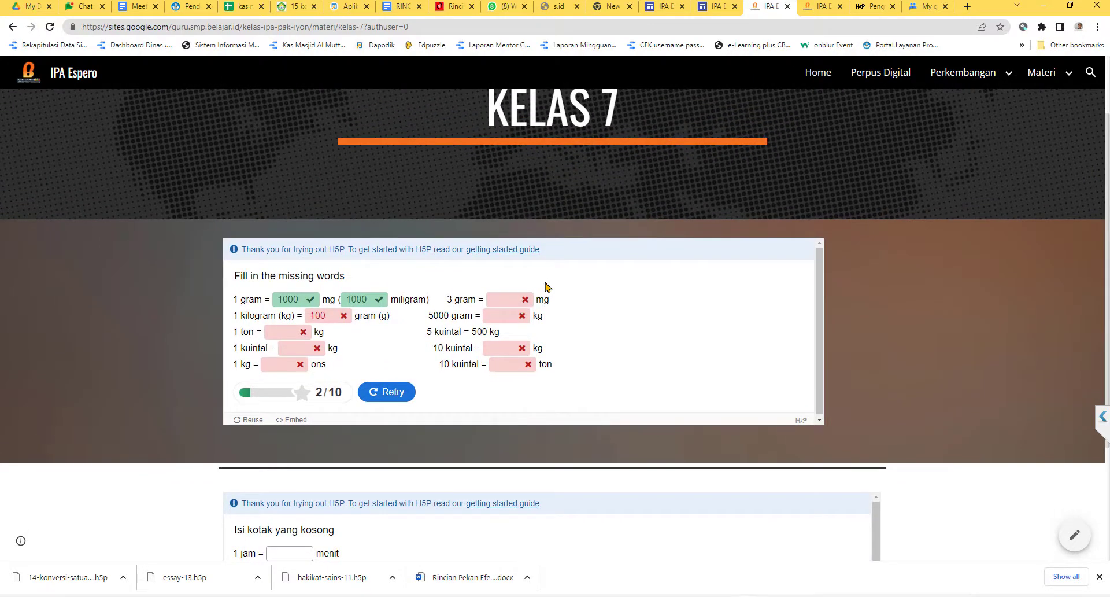
{"action": "right_click", "coordinate": [545, 283]}
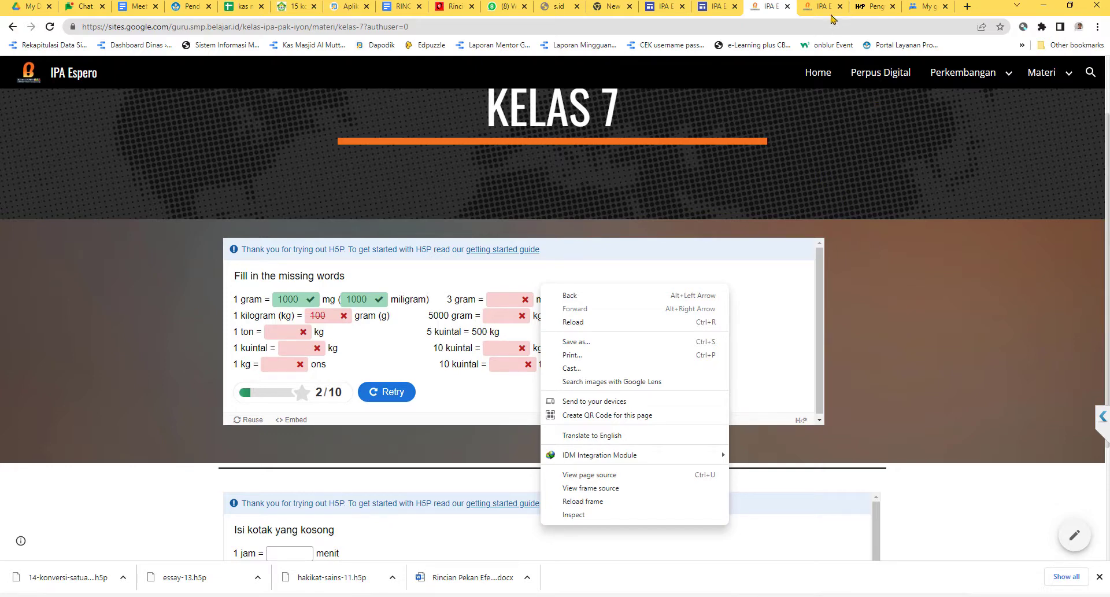
{"action": "left_click", "coordinate": [861, 159]}
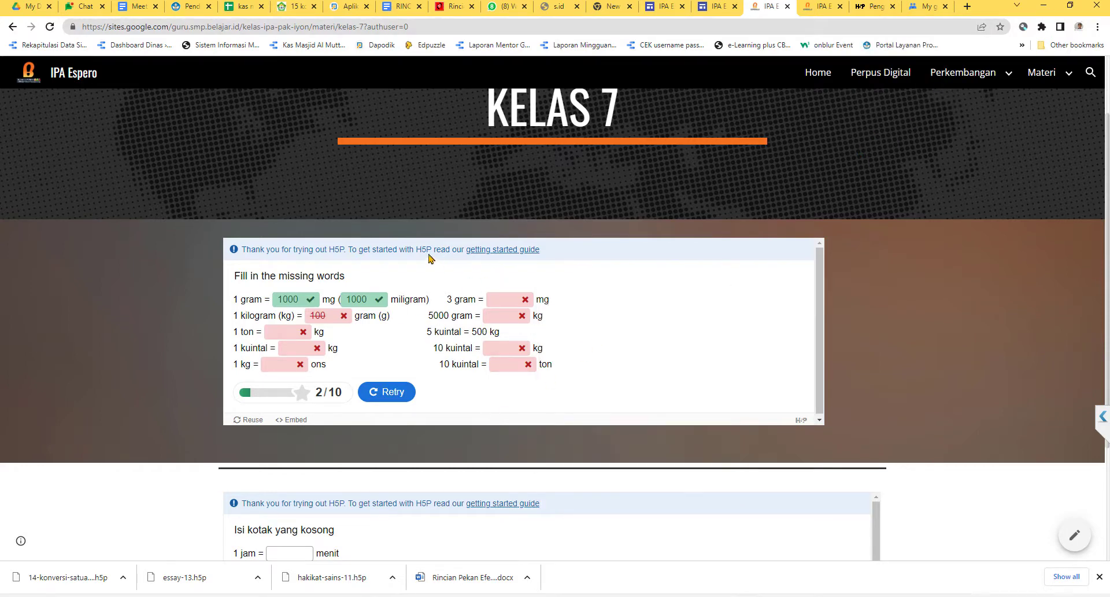
Step: Switch to the Pengukuran waktu content page on H5P and go to the H5P.org home page
{"action": "left_click", "coordinate": [870, 12]}
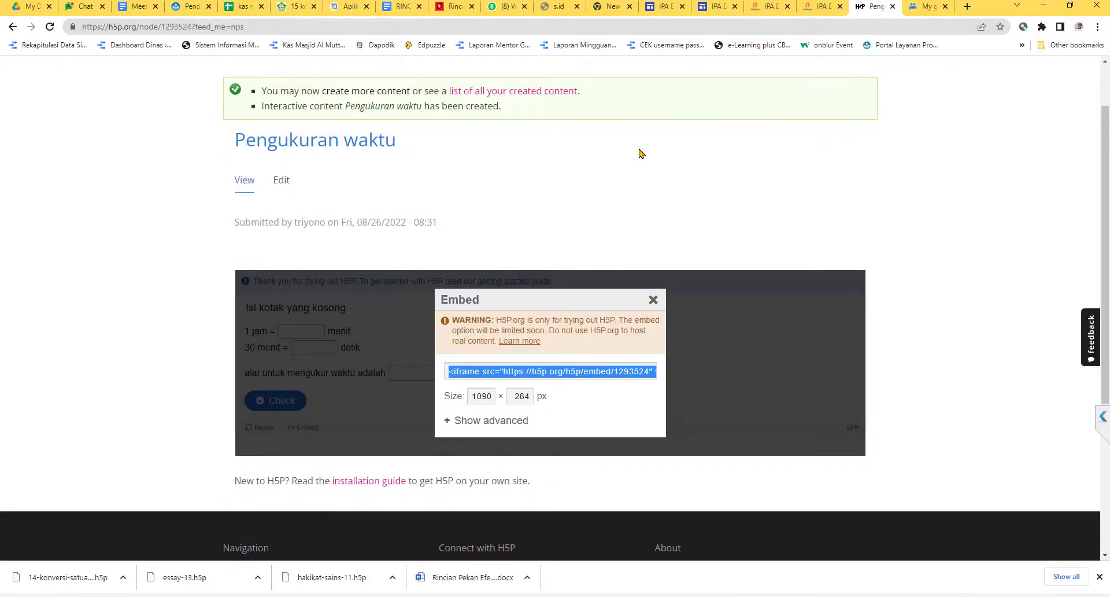
{"action": "scroll", "coordinate": [634, 162], "scroll_direction": "up", "scroll_amount": 2}
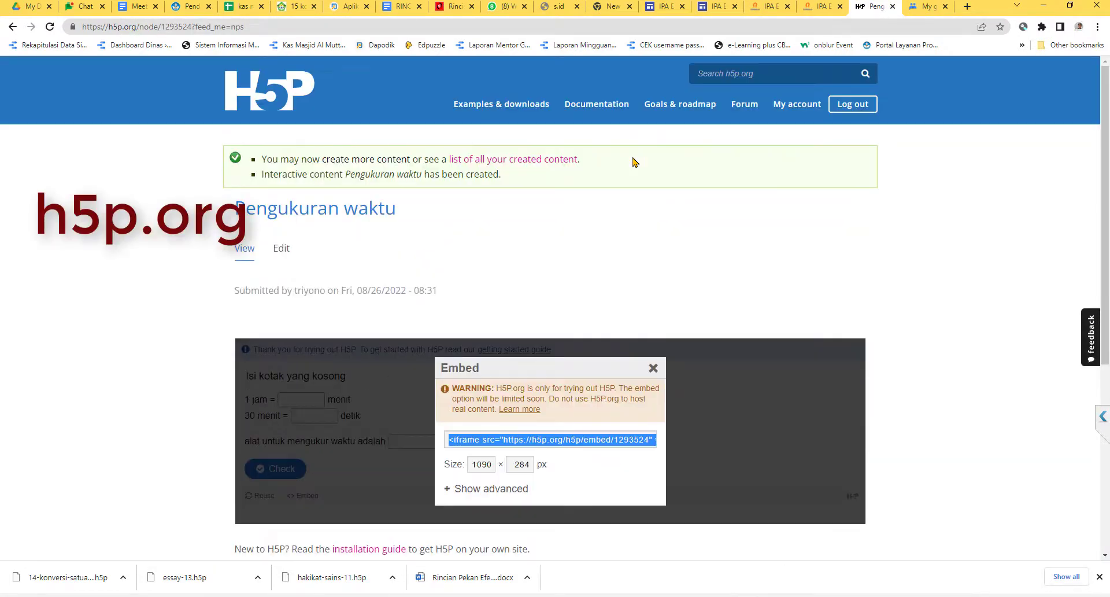
{"action": "left_click", "coordinate": [269, 96]}
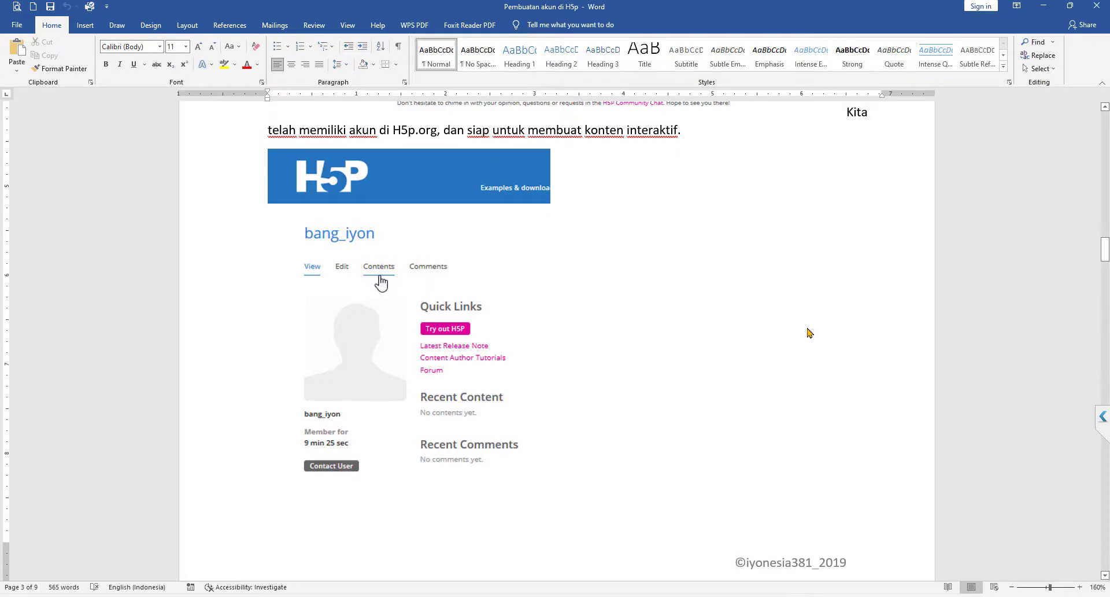
Step: In the Word guide on creating an H5P account, examine the opening instructions on visiting h5p.org and creating a free account
{"action": "scroll", "coordinate": [809, 332], "scroll_direction": "up", "scroll_amount": 15}
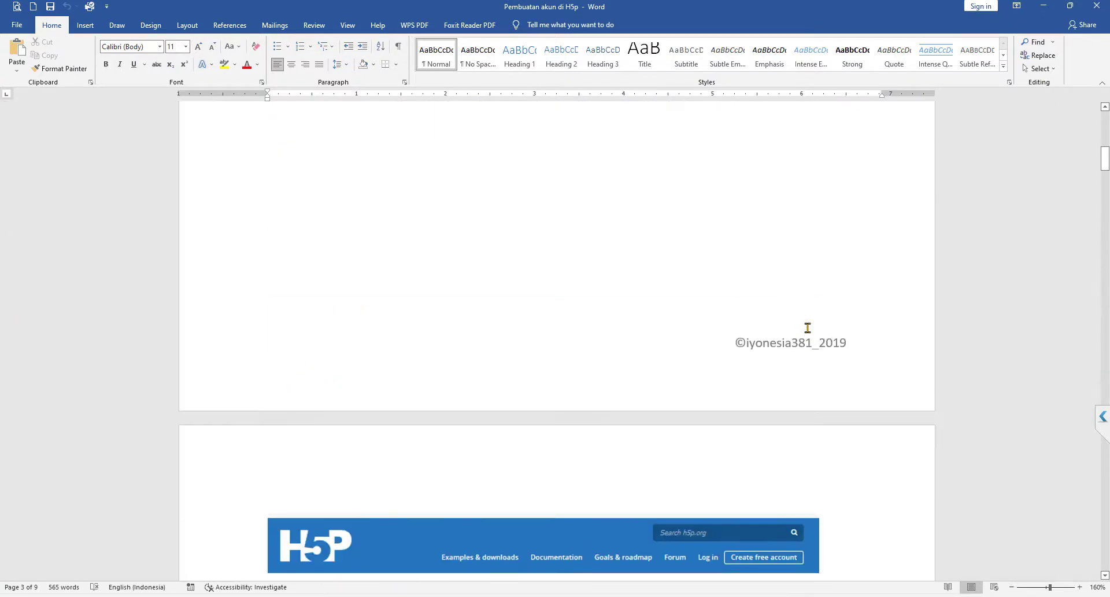
{"action": "scroll", "coordinate": [807, 327], "scroll_direction": "up", "scroll_amount": 10}
{"action": "scroll", "coordinate": [807, 328], "scroll_direction": "down", "scroll_amount": 2}
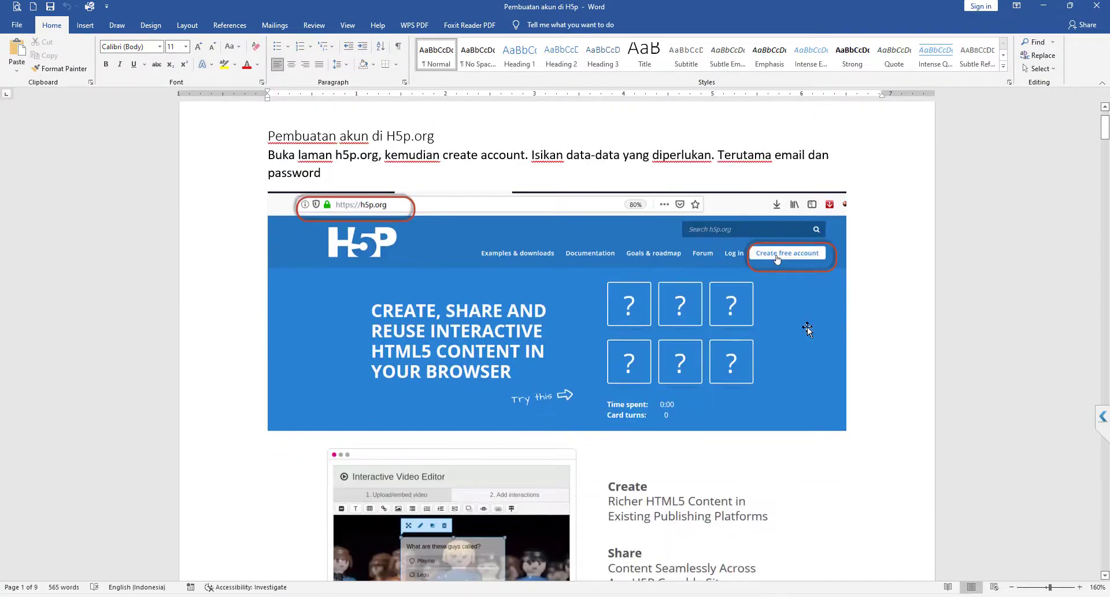
{"action": "scroll", "coordinate": [808, 328], "scroll_direction": "up", "scroll_amount": 1}
{"action": "scroll", "coordinate": [808, 329], "scroll_direction": "down", "scroll_amount": 2}
{"action": "scroll", "coordinate": [807, 330], "scroll_direction": "down", "scroll_amount": 2}
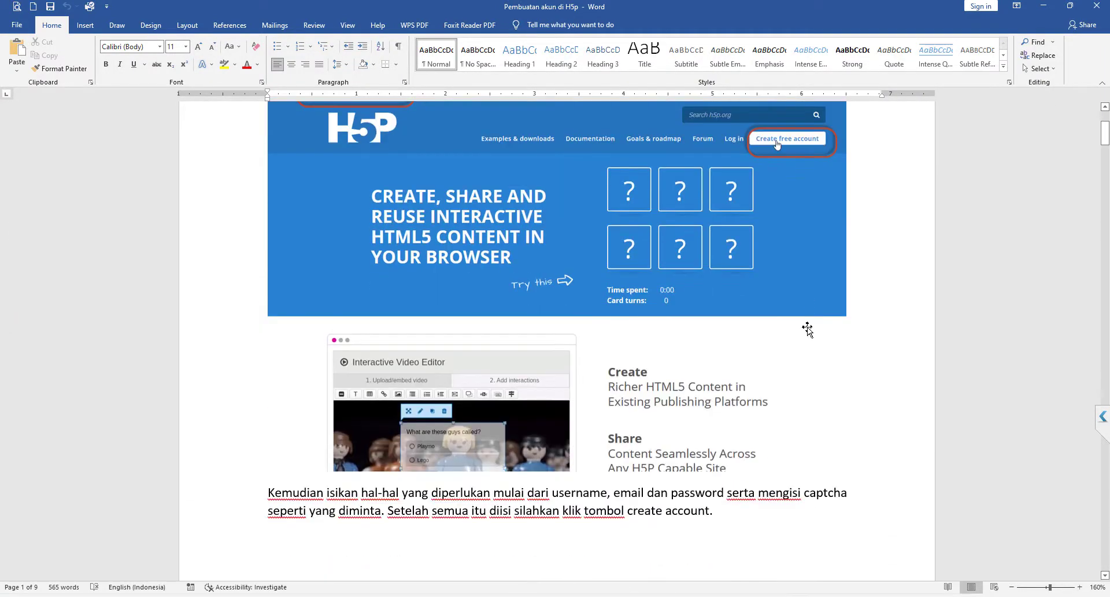
{"action": "scroll", "coordinate": [807, 329], "scroll_direction": "down", "scroll_amount": 1}
{"action": "scroll", "coordinate": [808, 329], "scroll_direction": "down", "scroll_amount": 2}
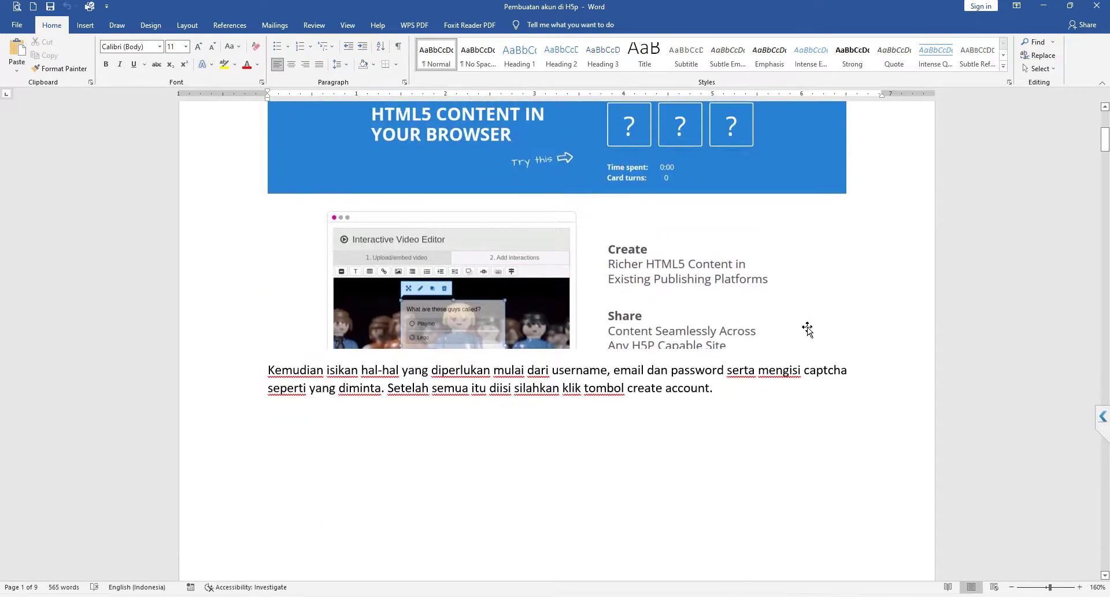
{"action": "scroll", "coordinate": [636, 329], "scroll_direction": "up", "scroll_amount": 6}
{"action": "scroll", "coordinate": [706, 349], "scroll_direction": "down", "scroll_amount": 6}
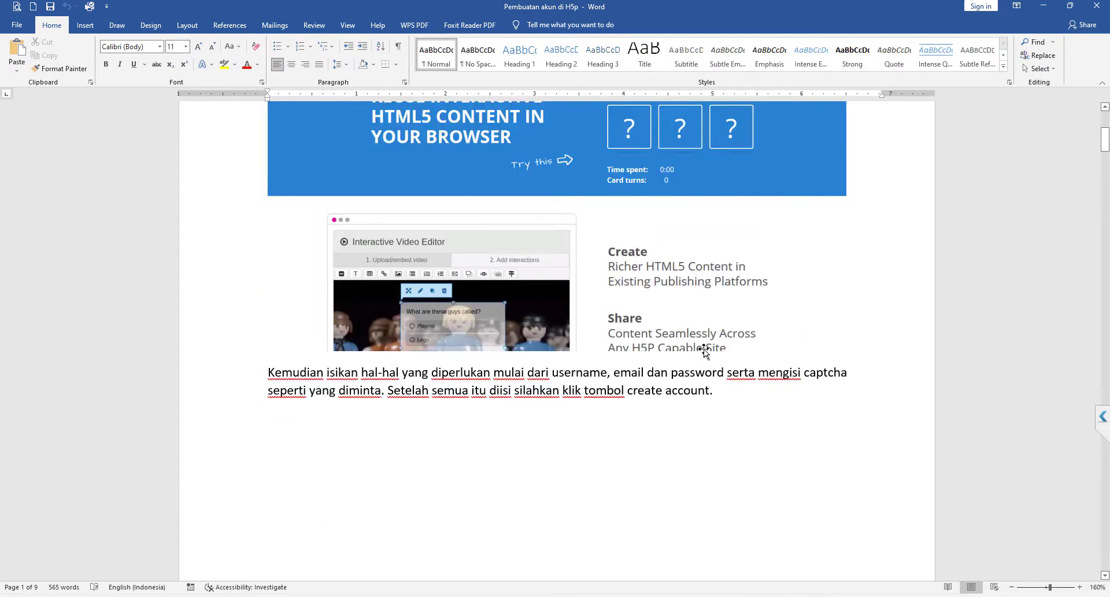
{"action": "scroll", "coordinate": [706, 347], "scroll_direction": "down", "scroll_amount": 6}
{"action": "scroll", "coordinate": [708, 346], "scroll_direction": "up", "scroll_amount": 4}
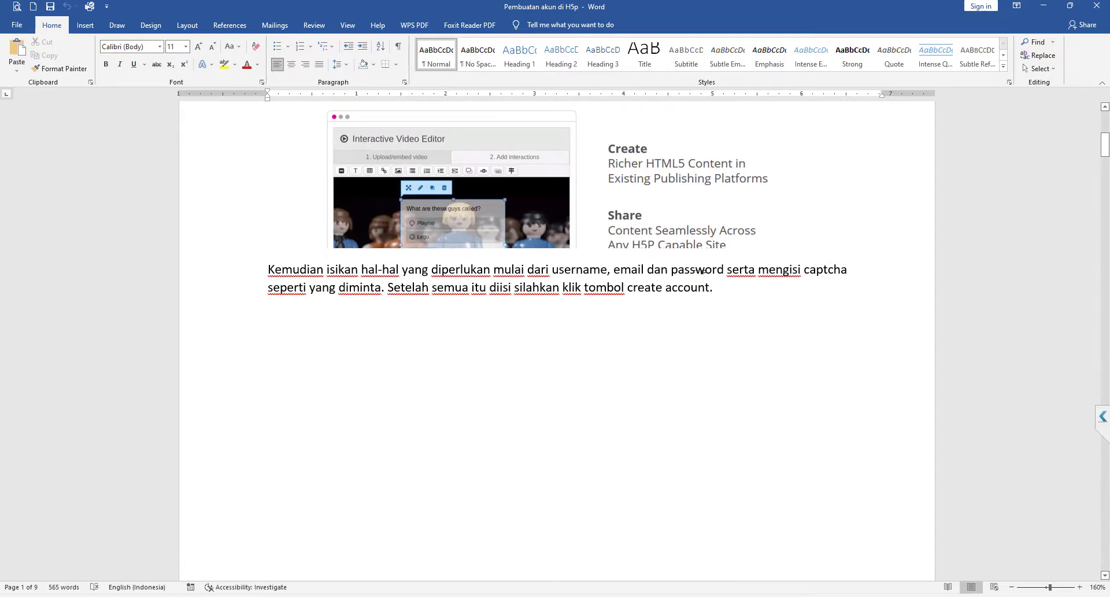
Step: Examine the guide's registration form illustration, from the username and password fields to the CAPTCHA and Create new account
{"action": "scroll", "coordinate": [701, 270], "scroll_direction": "down", "scroll_amount": 15}
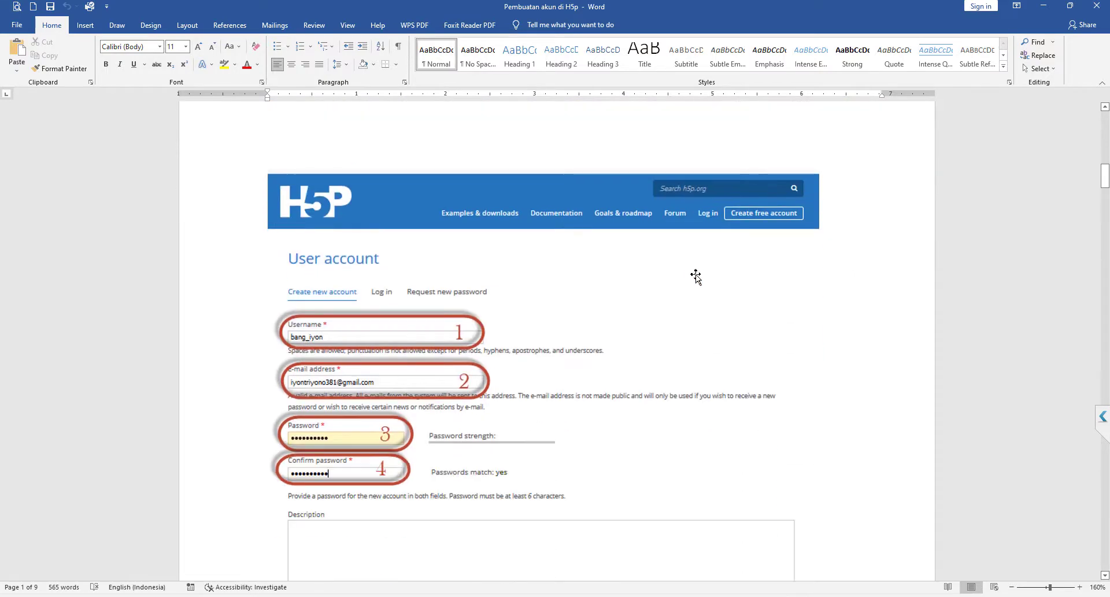
{"action": "scroll", "coordinate": [696, 276], "scroll_direction": "down", "scroll_amount": 1}
{"action": "scroll", "coordinate": [696, 276], "scroll_direction": "down", "scroll_amount": 3}
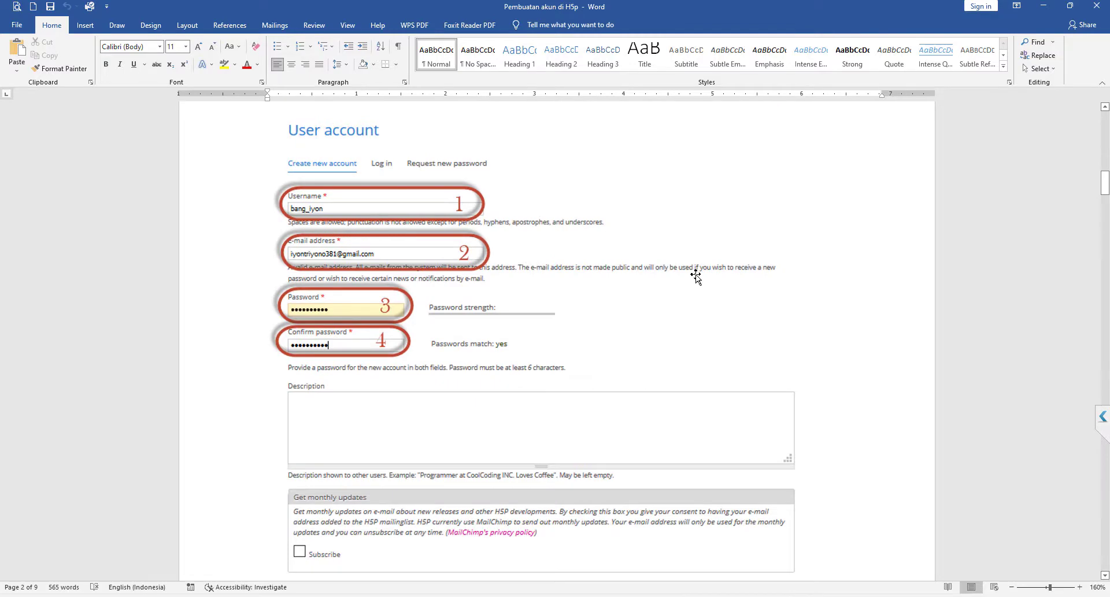
{"action": "scroll", "coordinate": [696, 276], "scroll_direction": "down", "scroll_amount": 2}
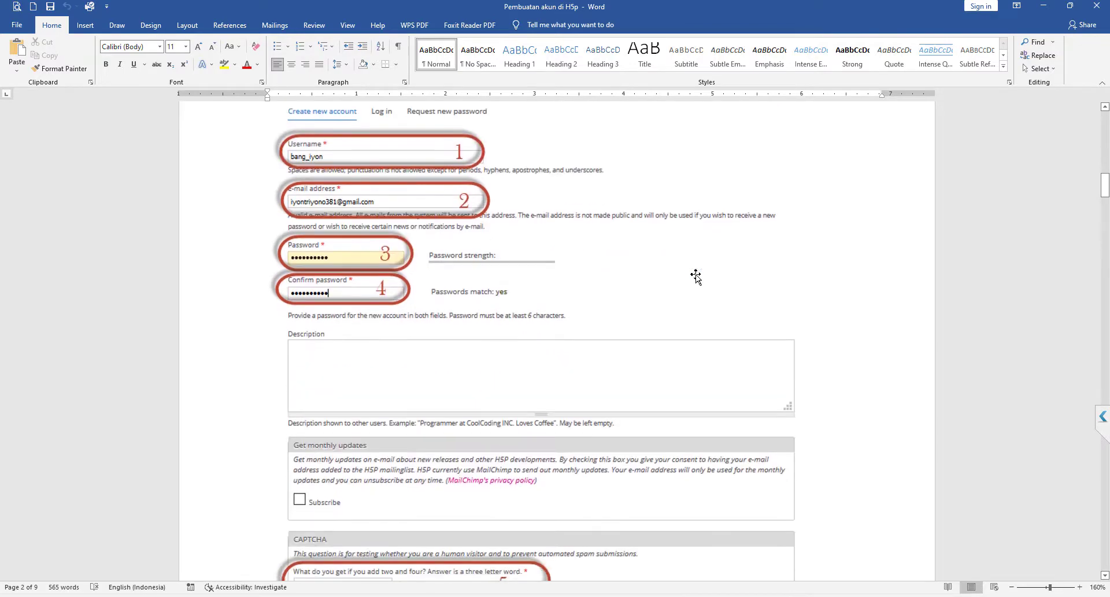
{"action": "scroll", "coordinate": [696, 276], "scroll_direction": "down", "scroll_amount": 4}
{"action": "right_click", "coordinate": [696, 276]}
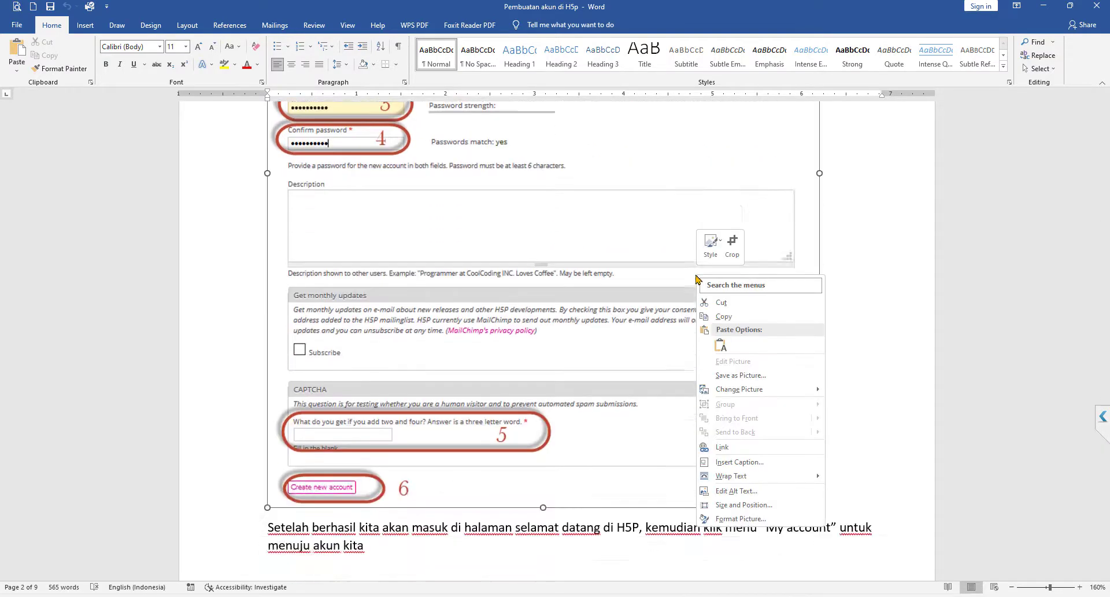
{"action": "left_click", "coordinate": [566, 374]}
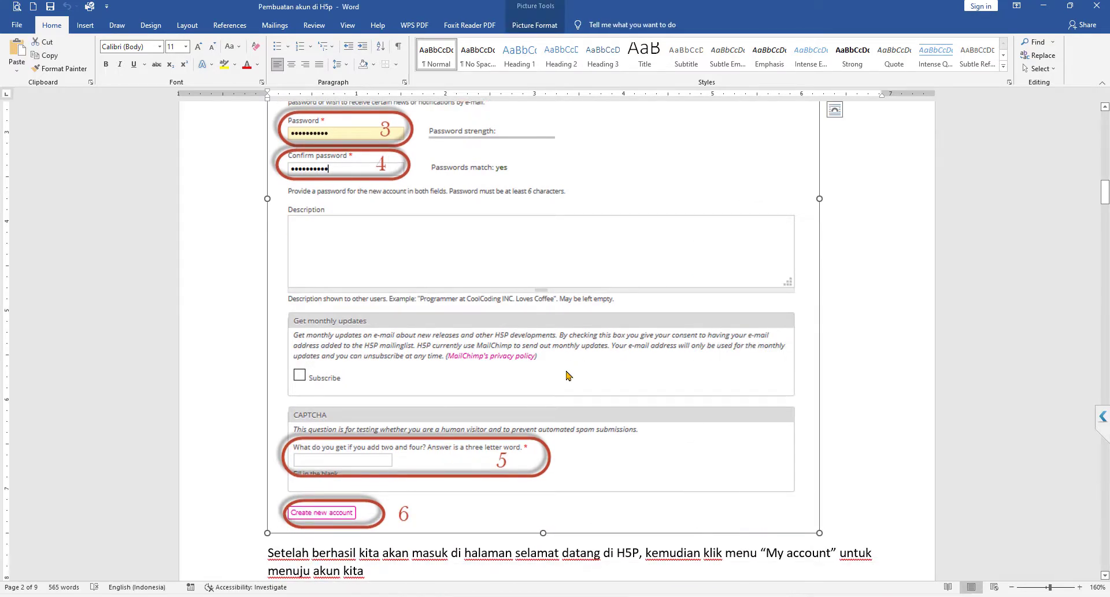
{"action": "scroll", "coordinate": [566, 375], "scroll_direction": "down", "scroll_amount": 4}
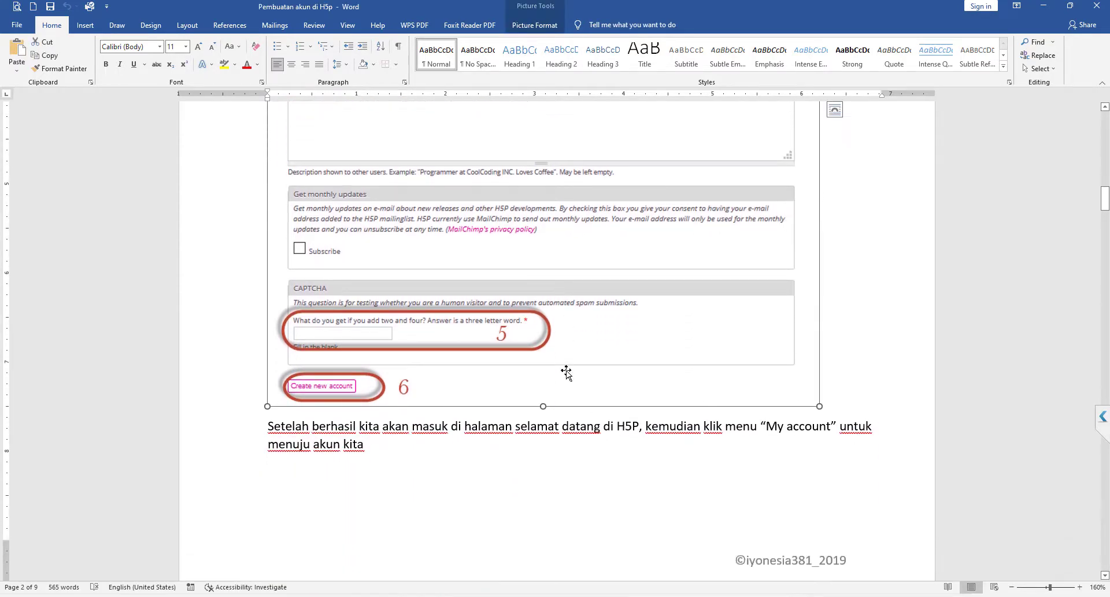
{"action": "scroll", "coordinate": [566, 373], "scroll_direction": "down", "scroll_amount": 2}
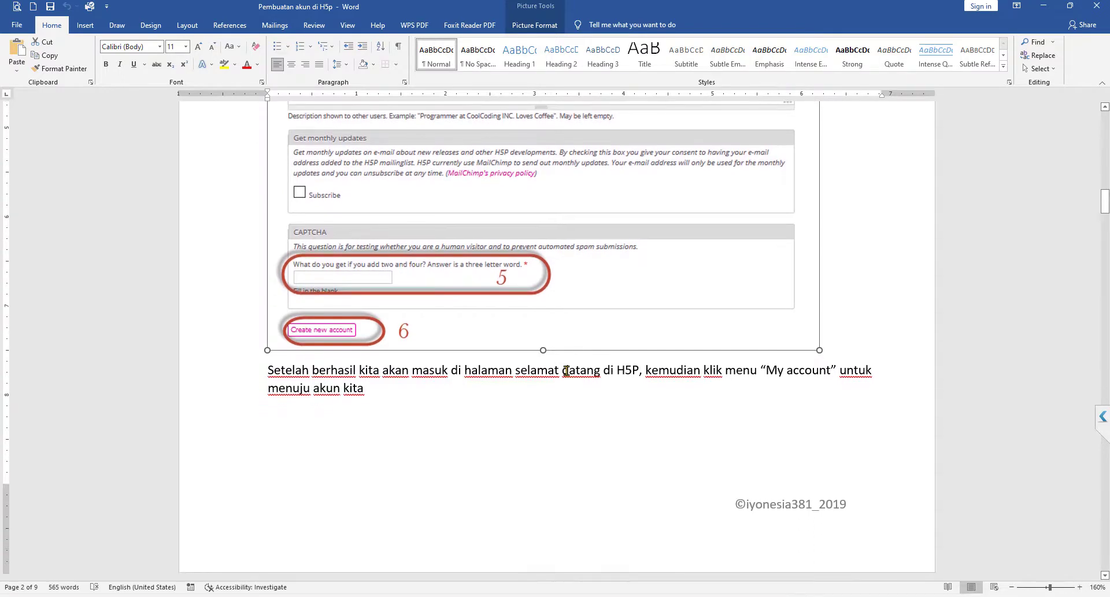
{"action": "scroll", "coordinate": [566, 370], "scroll_direction": "down", "scroll_amount": 5}
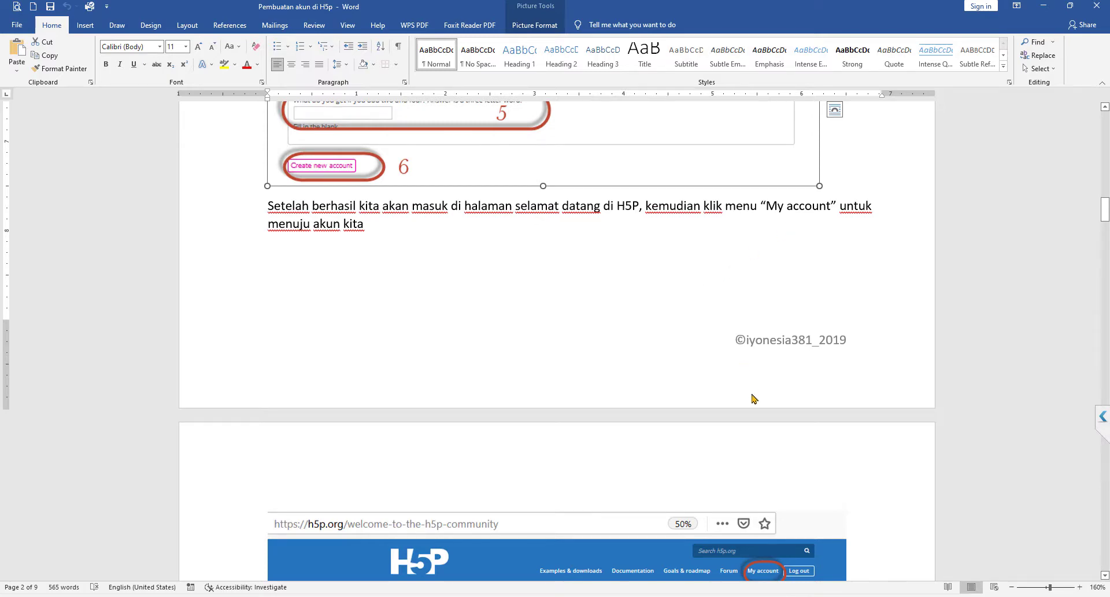
Step: Examine the guide's H5P Community welcome page illustration and its marked My account entry
{"action": "scroll", "coordinate": [749, 385], "scroll_direction": "down", "scroll_amount": 6}
{"action": "scroll", "coordinate": [751, 395], "scroll_direction": "down", "scroll_amount": 4}
{"action": "scroll", "coordinate": [752, 395], "scroll_direction": "up", "scroll_amount": 1}
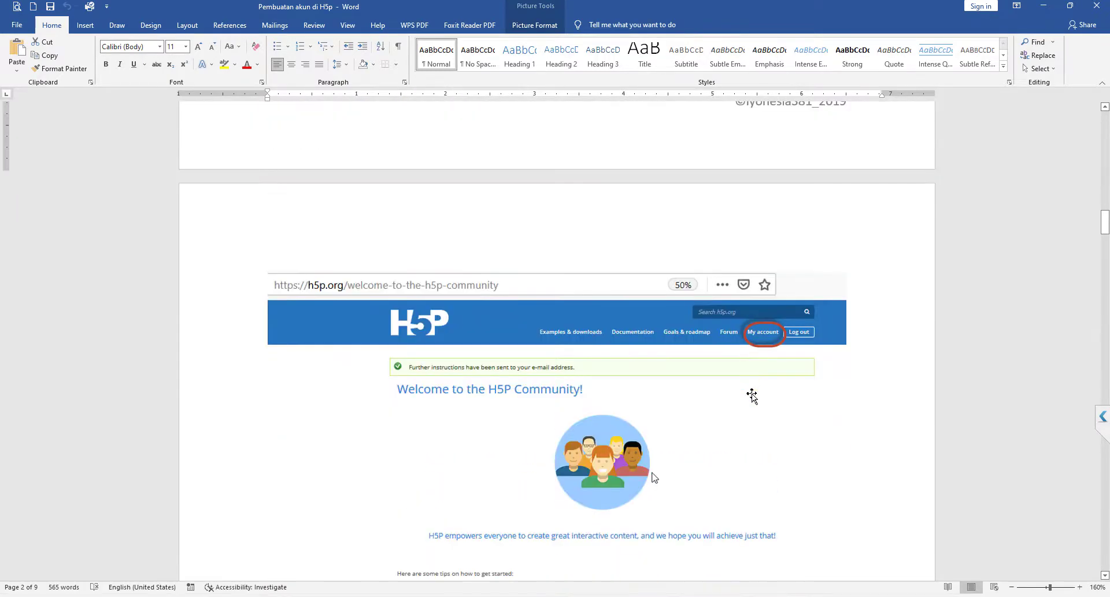
{"action": "scroll", "coordinate": [752, 395], "scroll_direction": "down", "scroll_amount": 2}
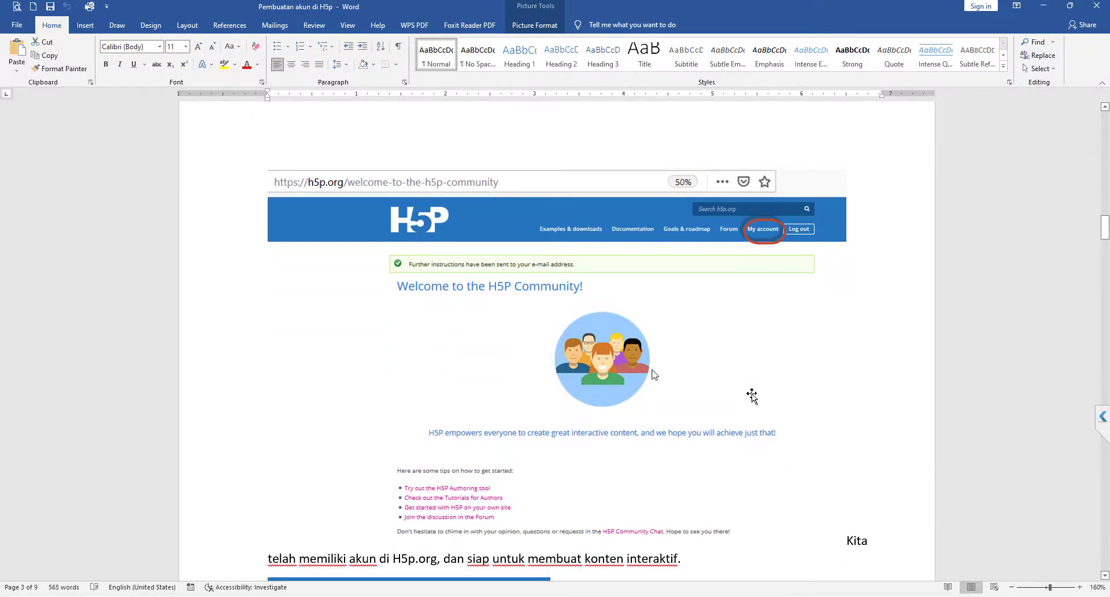
{"action": "scroll", "coordinate": [752, 395], "scroll_direction": "down", "scroll_amount": 2}
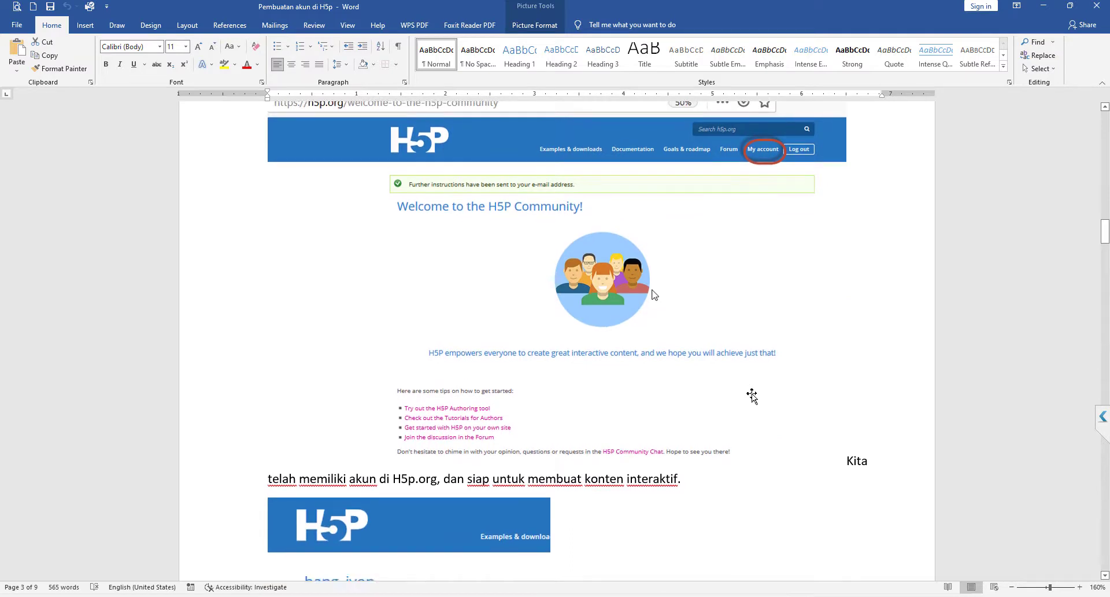
{"action": "scroll", "coordinate": [752, 394], "scroll_direction": "up", "scroll_amount": 1}
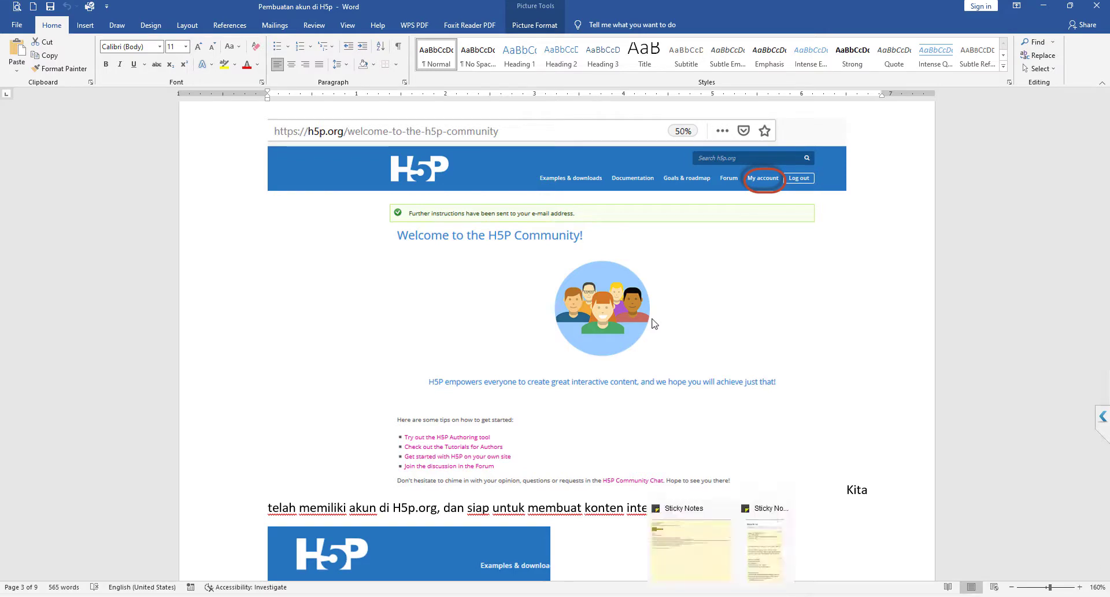
Step: Return to the H5P.org home page in the browser and log in to the existing account
{"action": "mouse_move", "coordinate": [746, 595]}
{"action": "left_click", "coordinate": [746, 544]}
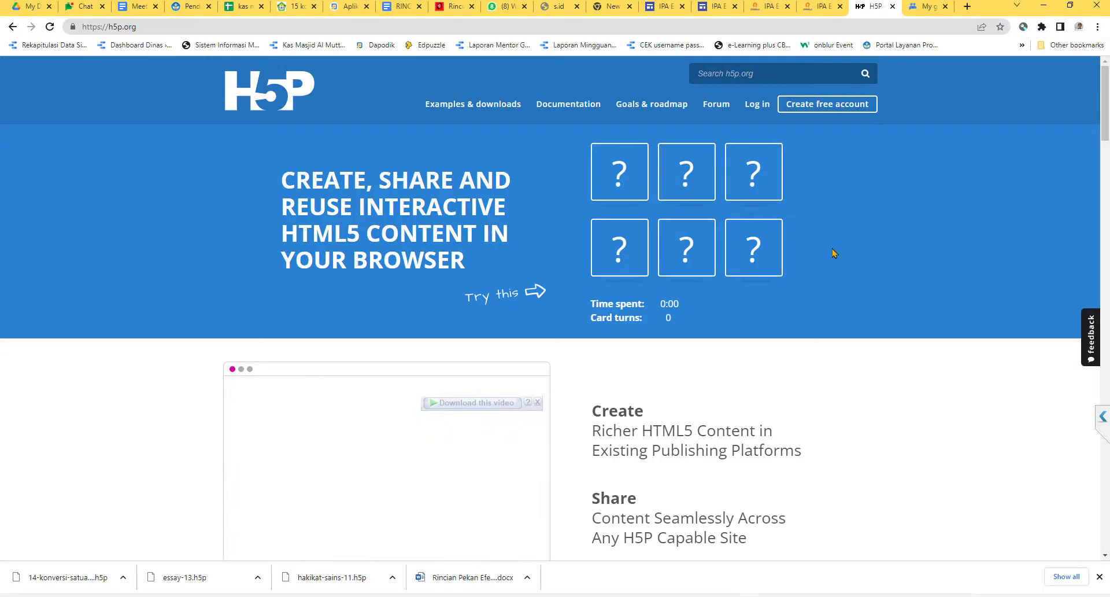
{"action": "left_click", "coordinate": [756, 107]}
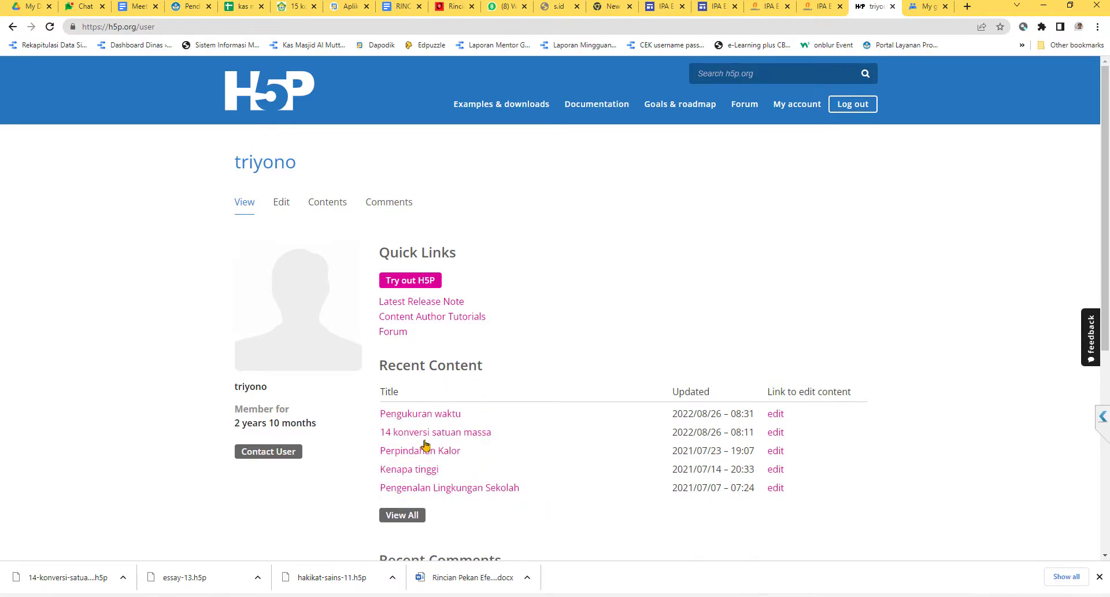
Step: Open the account's contents list and start a new interactive content item, showing the available content types
{"action": "left_click", "coordinate": [327, 208]}
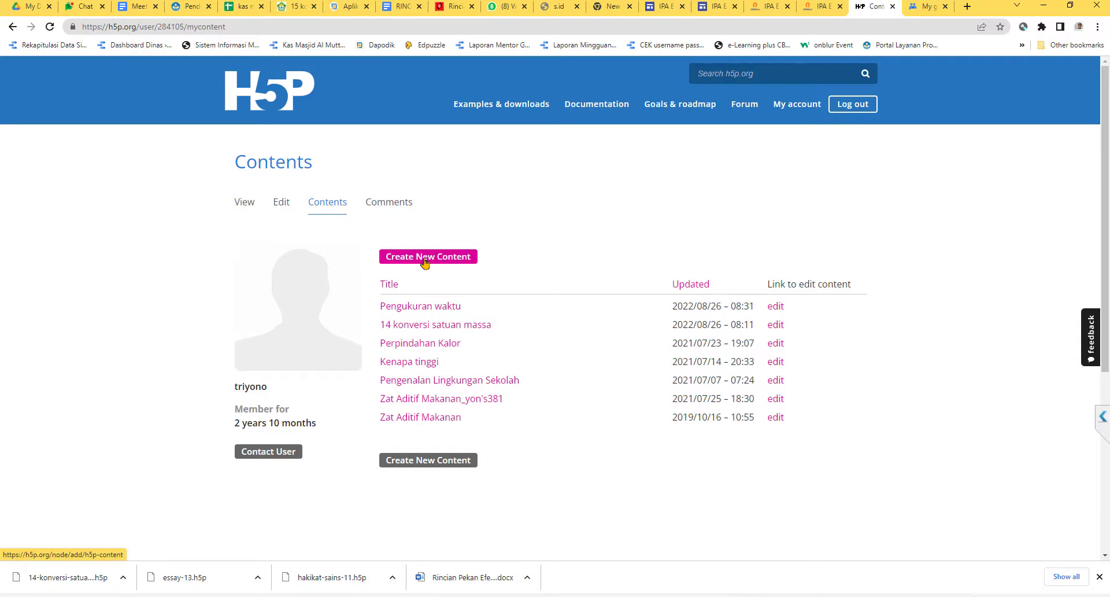
{"action": "left_click", "coordinate": [425, 258]}
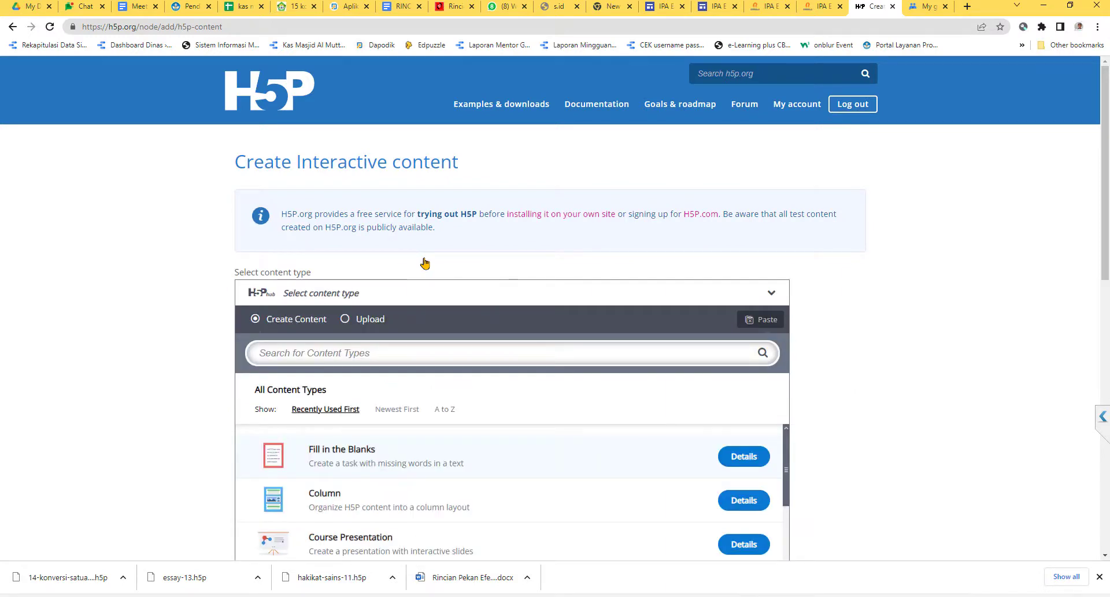
{"action": "scroll", "coordinate": [425, 263], "scroll_direction": "down", "scroll_amount": 1}
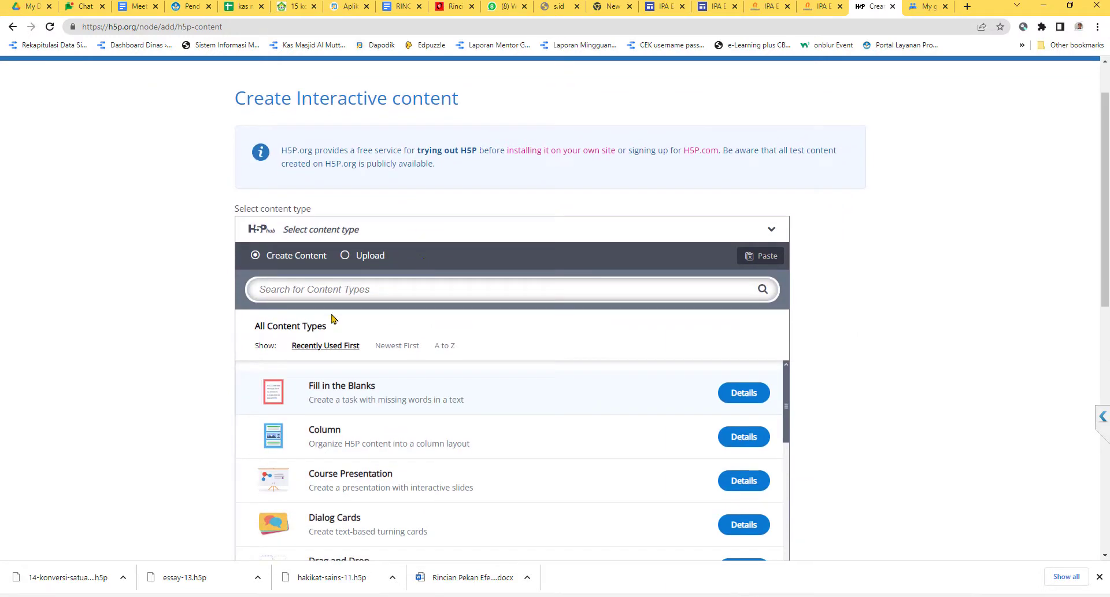
Step: Examine the list of available content types, from Fill in the Blanks through Drag the Words to Multiple Choice
{"action": "scroll", "coordinate": [334, 317], "scroll_direction": "down", "scroll_amount": 1}
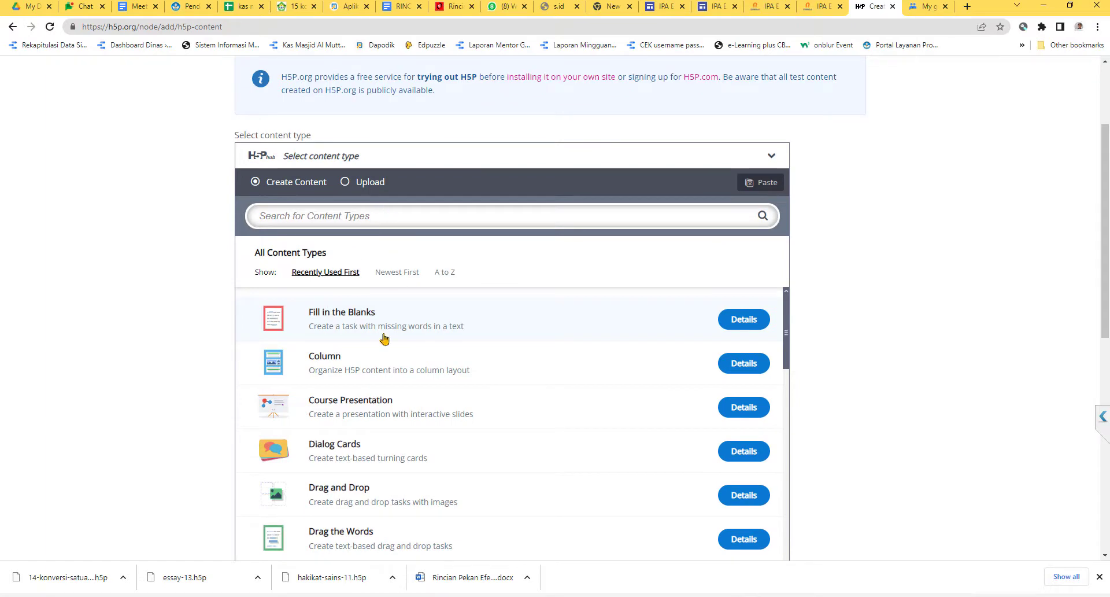
{"action": "scroll", "coordinate": [372, 351], "scroll_direction": "down", "scroll_amount": 1}
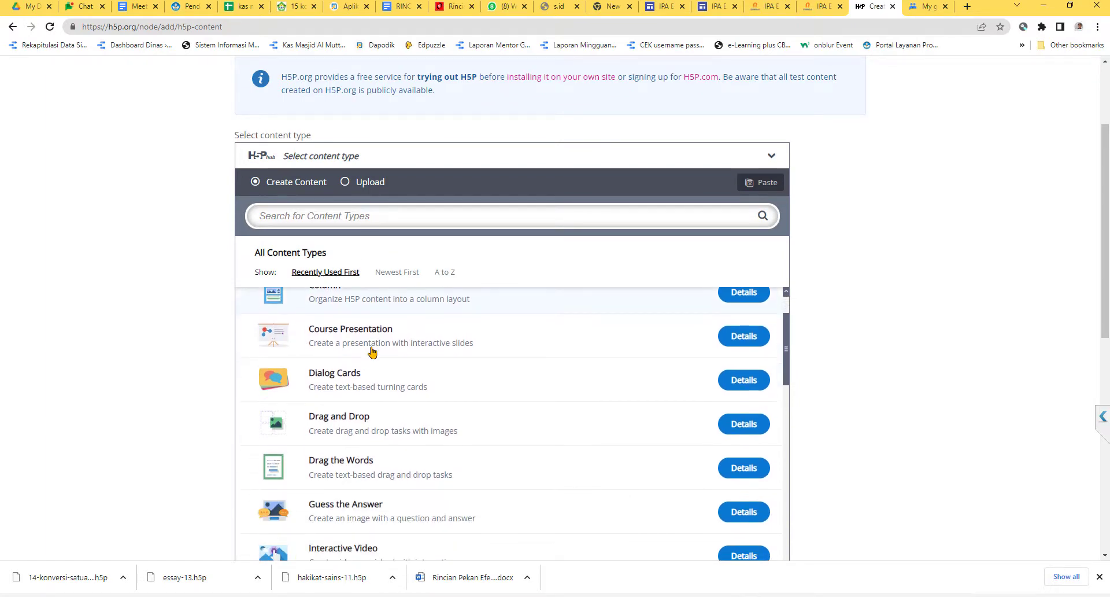
{"action": "scroll", "coordinate": [372, 351], "scroll_direction": "down", "scroll_amount": 1}
{"action": "scroll", "coordinate": [372, 350], "scroll_direction": "down", "scroll_amount": 1}
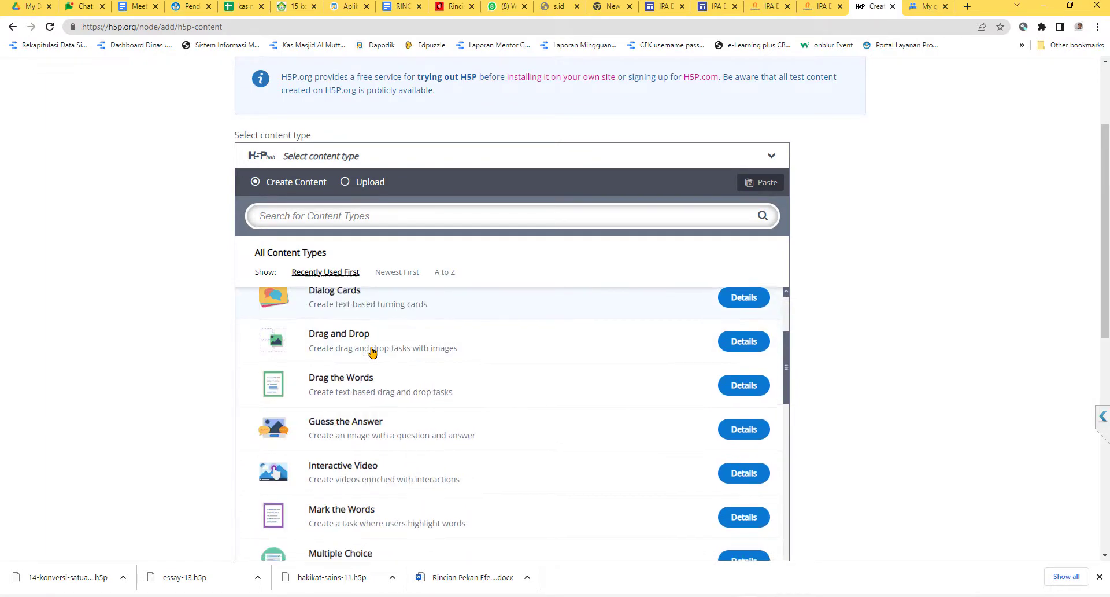
{"action": "scroll", "coordinate": [372, 351], "scroll_direction": "up", "scroll_amount": 1}
{"action": "scroll", "coordinate": [372, 351], "scroll_direction": "down", "scroll_amount": 1}
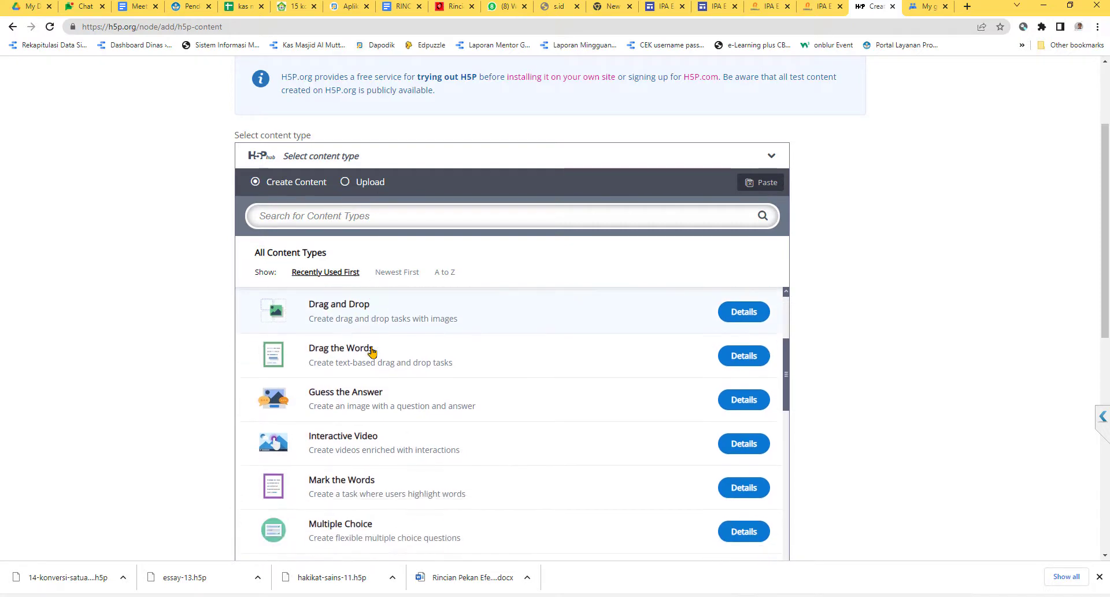
{"action": "left_click_drag", "start_coordinate": [366, 350], "coordinate": [363, 523]}
{"action": "scroll", "coordinate": [327, 516], "scroll_direction": "up", "scroll_amount": 1}
{"action": "left_click_drag", "start_coordinate": [327, 516], "coordinate": [764, 538]}
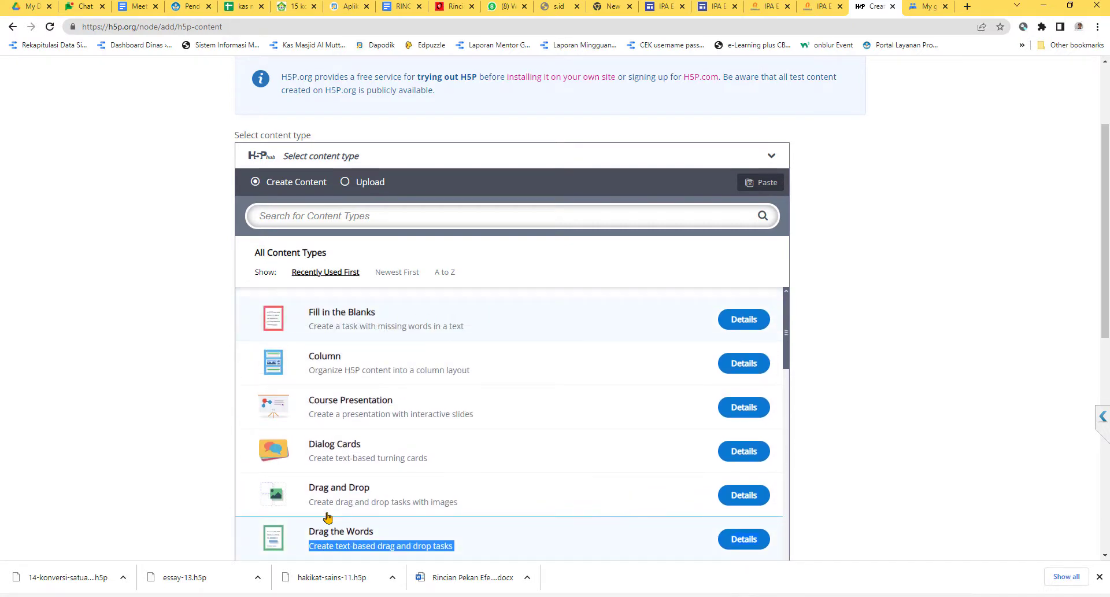
{"action": "left_click", "coordinate": [878, 325]}
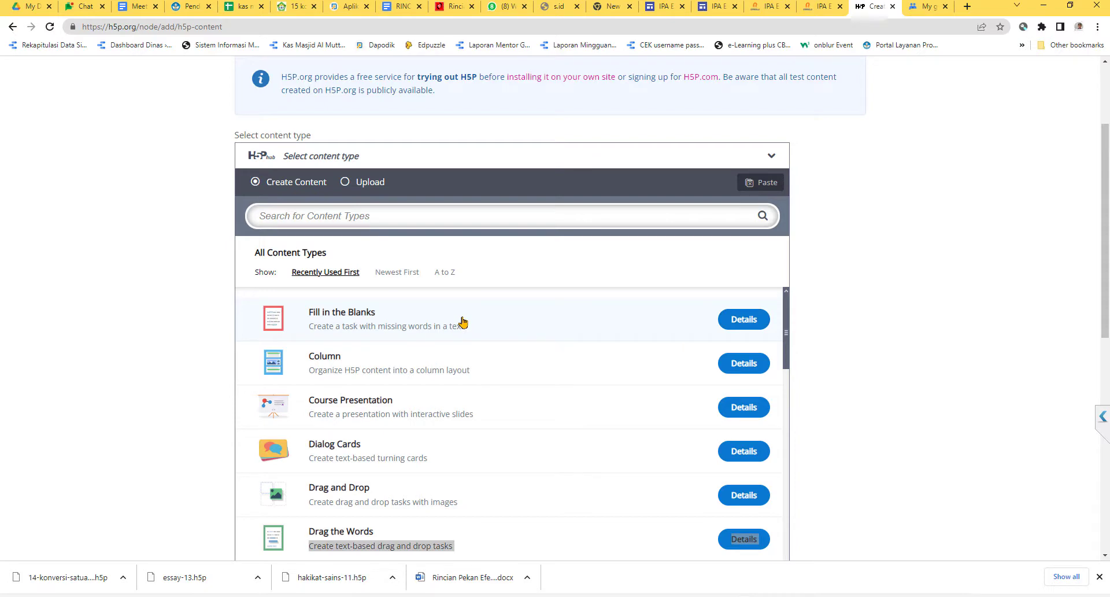
Step: Search the content types for "fill in the" and choose Fill in the Blanks for the new content
{"action": "left_click", "coordinate": [342, 215]}
{"action": "type", "text": "f"}
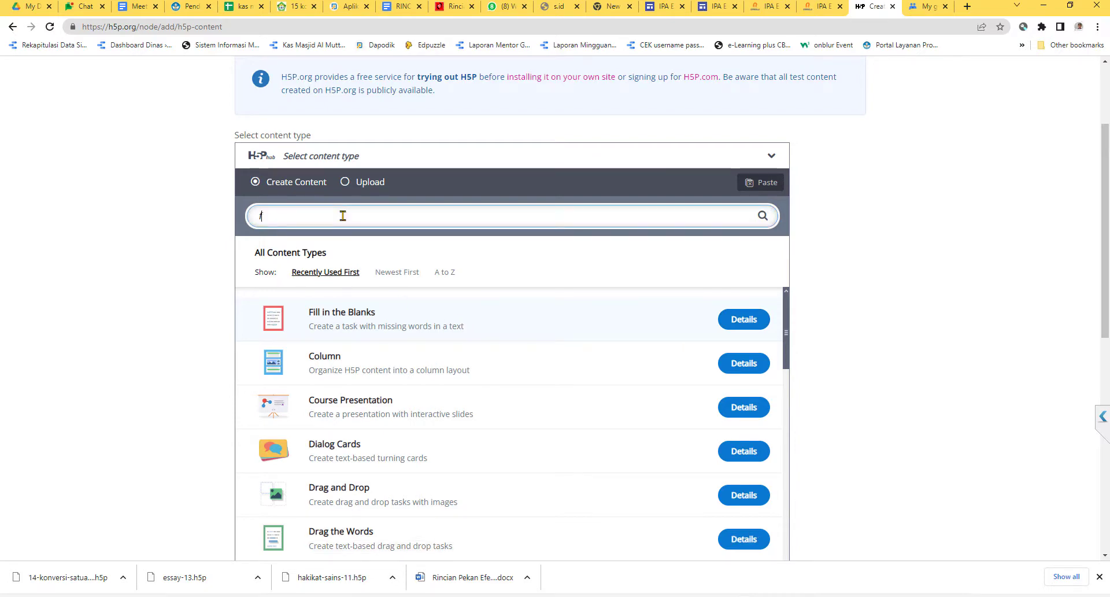
{"action": "type", "text": "ill in"}
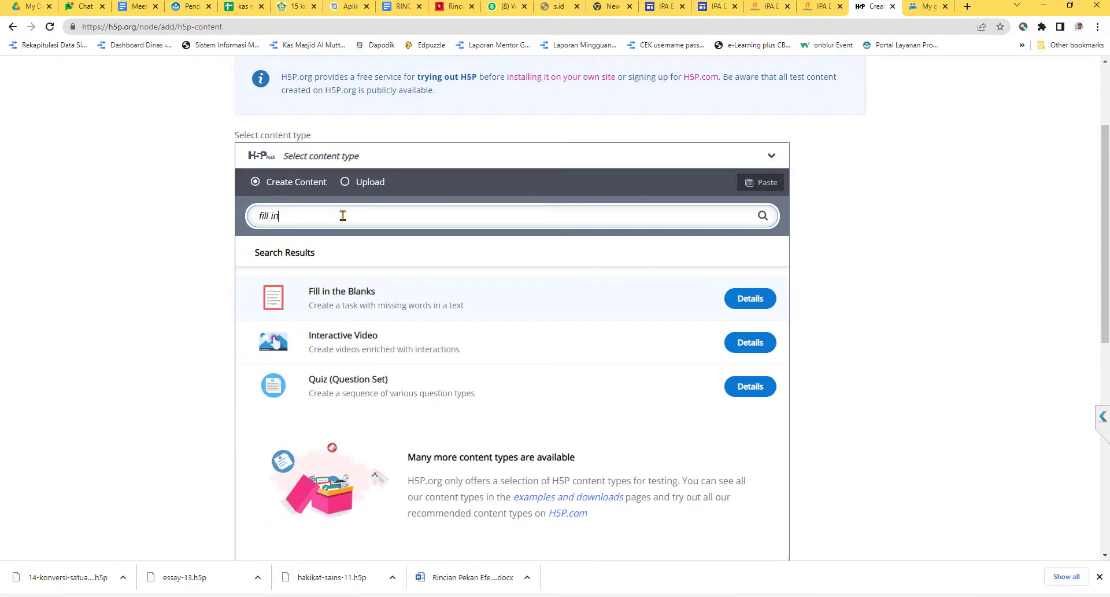
{"action": "type", "text": " teh"}
{"action": "key", "text": "BackSpace"}
{"action": "key", "text": "BackSpace"}
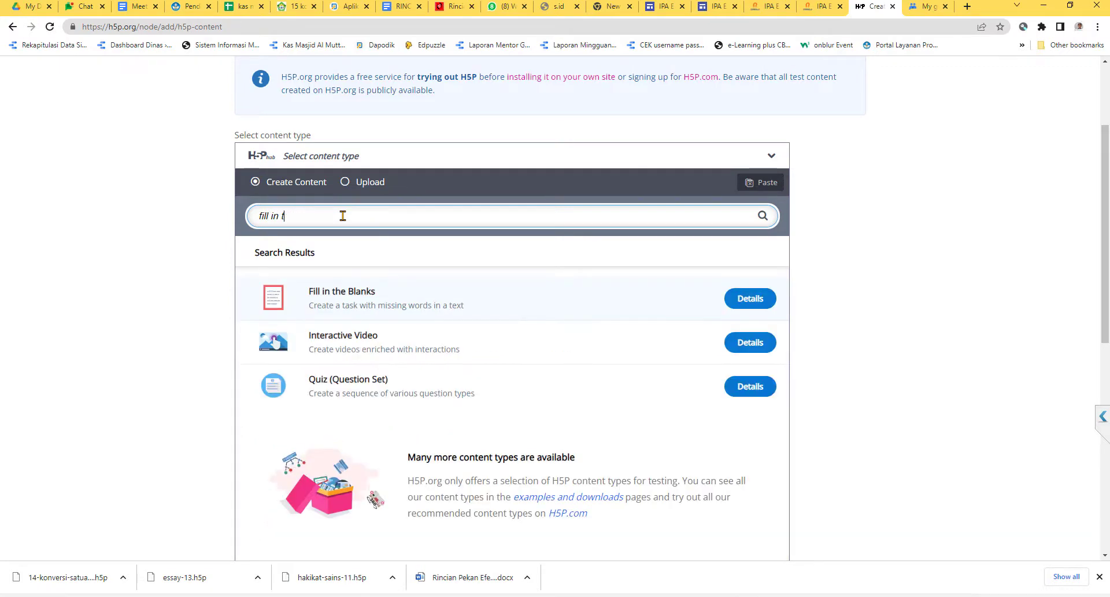
{"action": "type", "text": "he"}
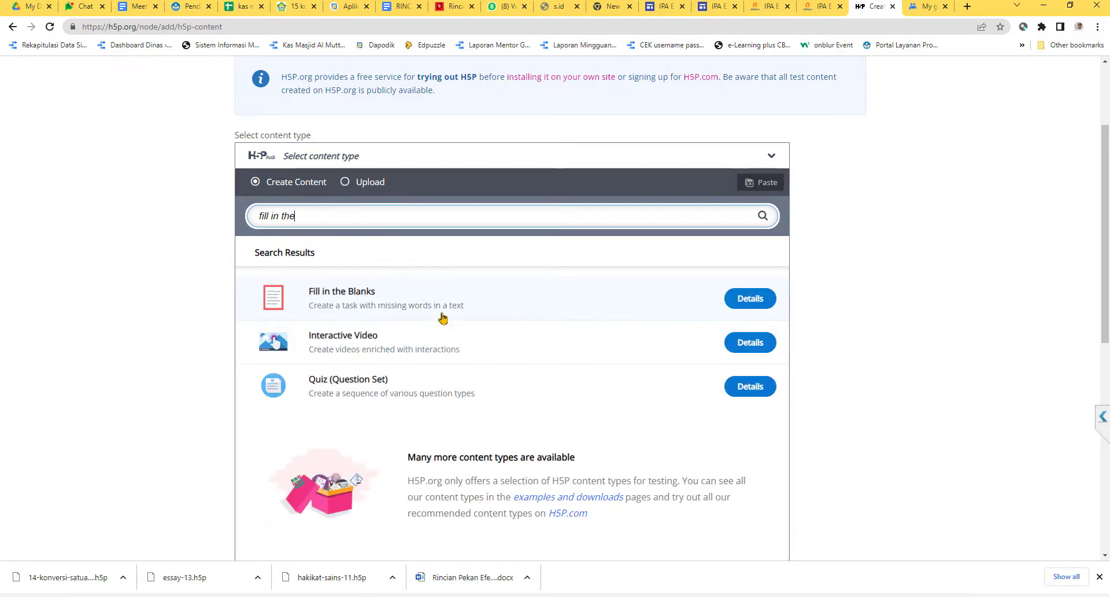
{"action": "left_click", "coordinate": [555, 298]}
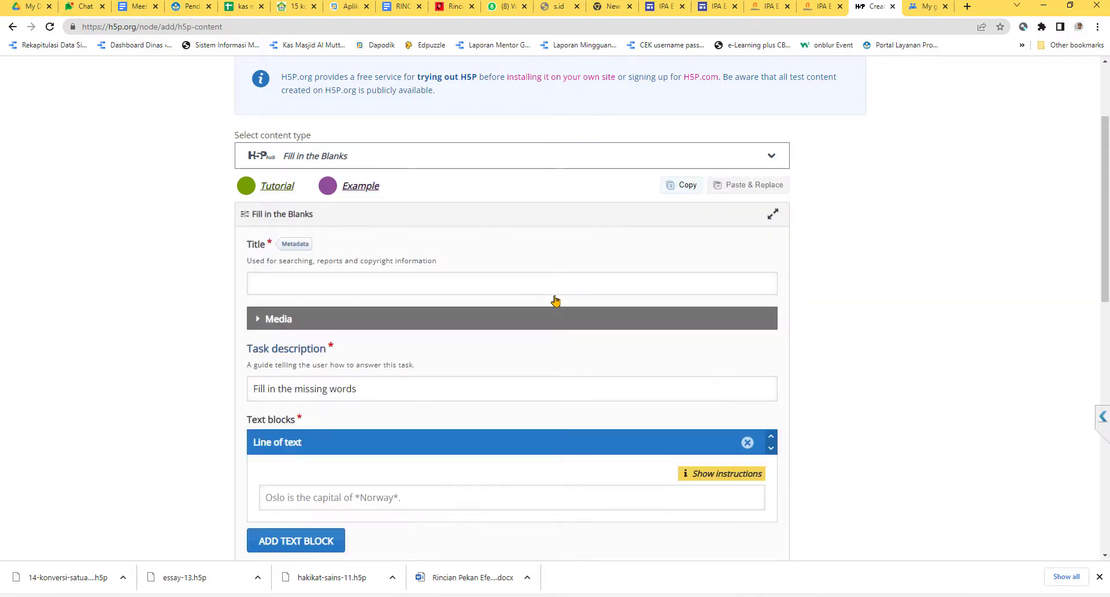
Step: Title the Fill in the Blanks exercise "Pengukuran waktu"
{"action": "left_click", "coordinate": [471, 280]}
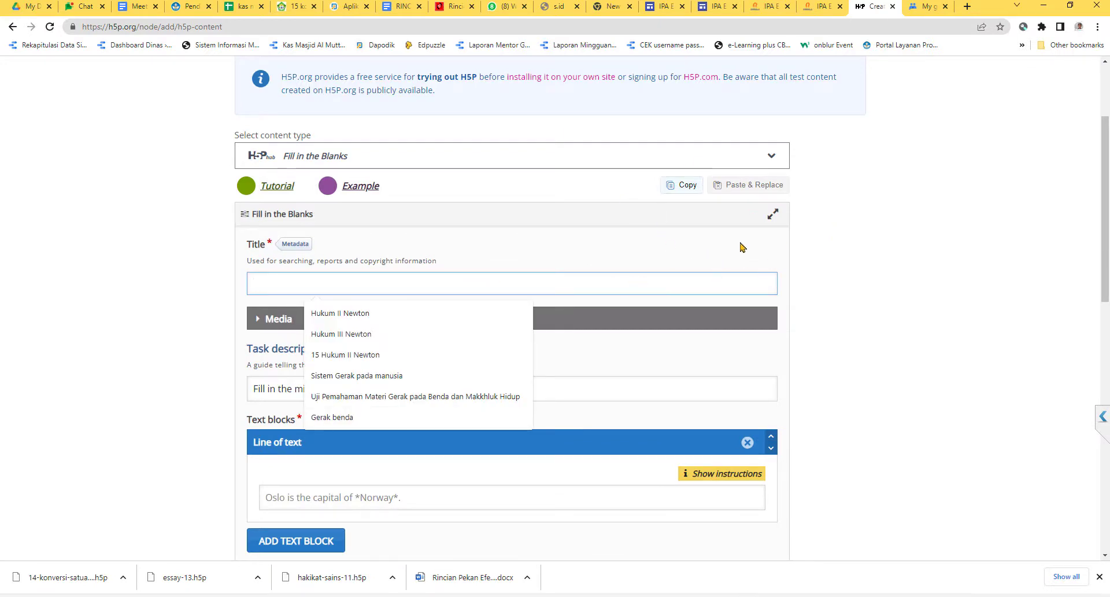
{"action": "left_click", "coordinate": [846, 272]}
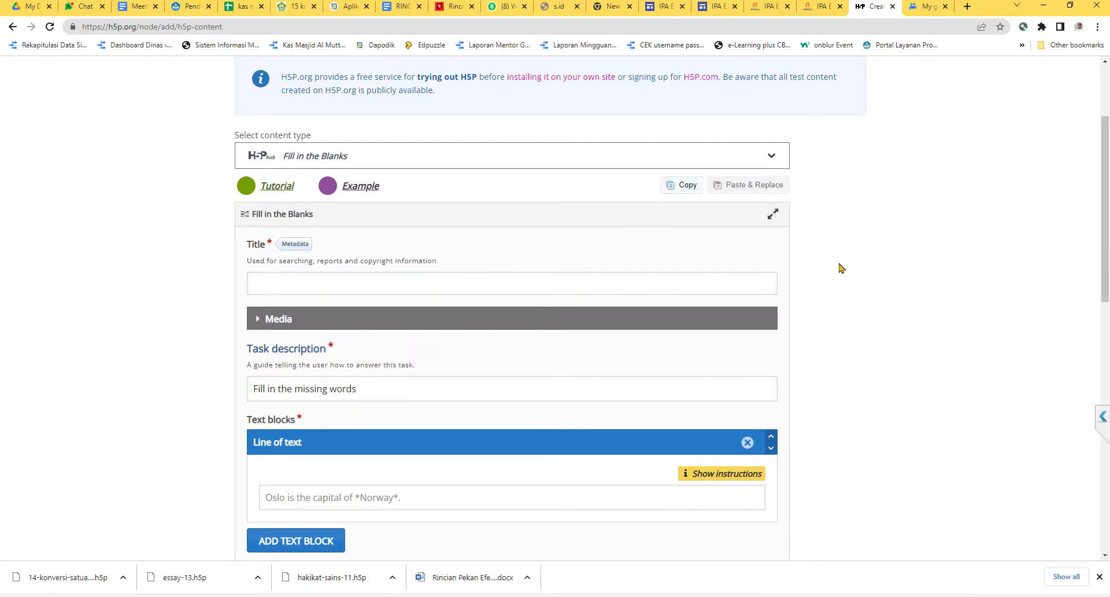
{"action": "left_click", "coordinate": [366, 279]}
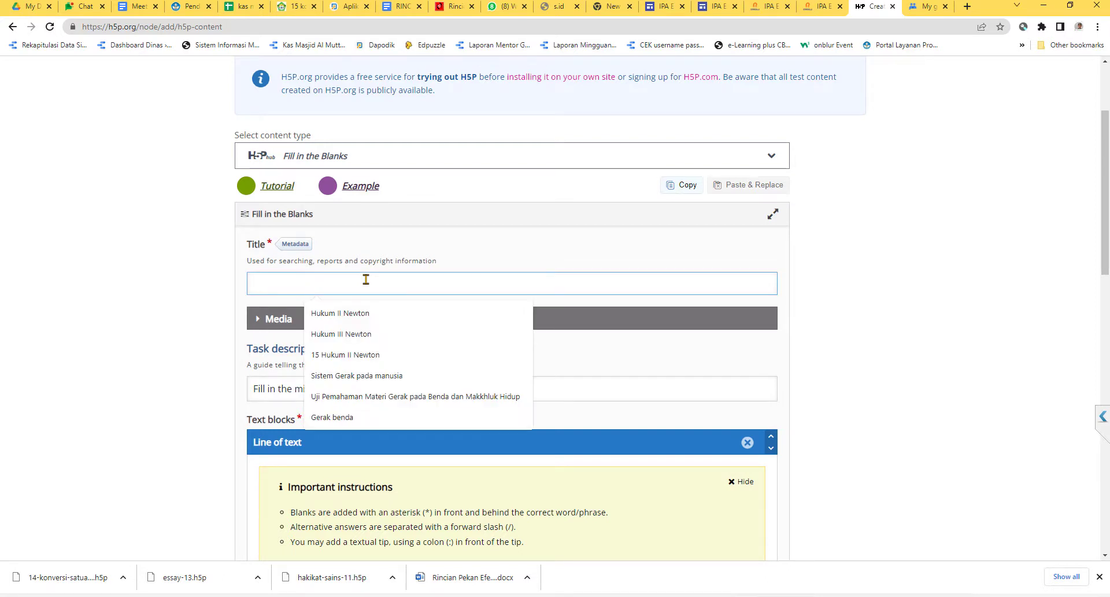
{"action": "type", "text": "P"}
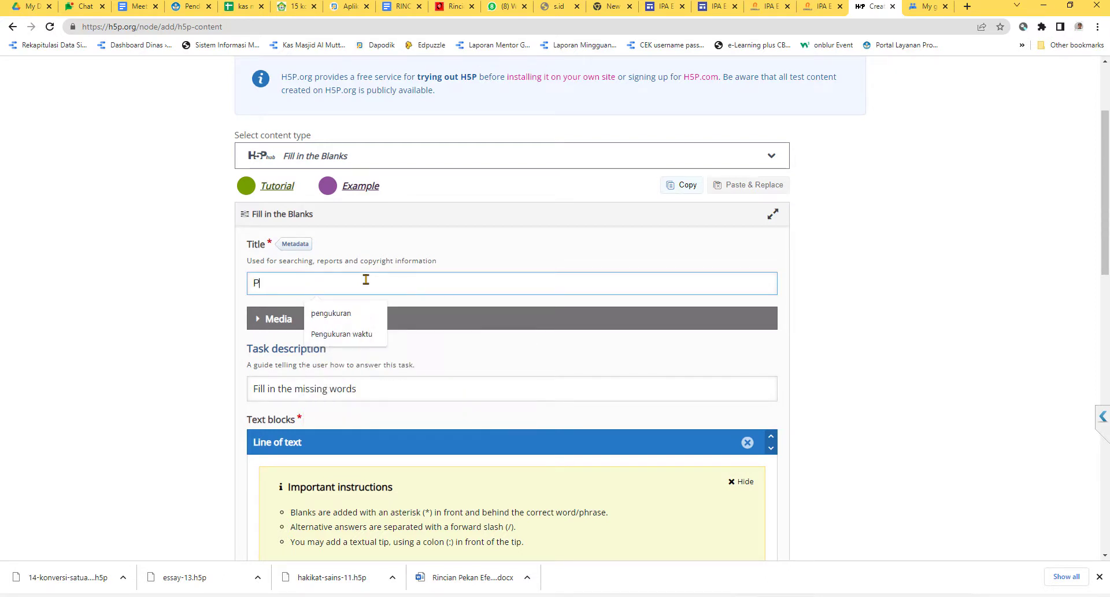
{"action": "type", "text": "engukuran "}
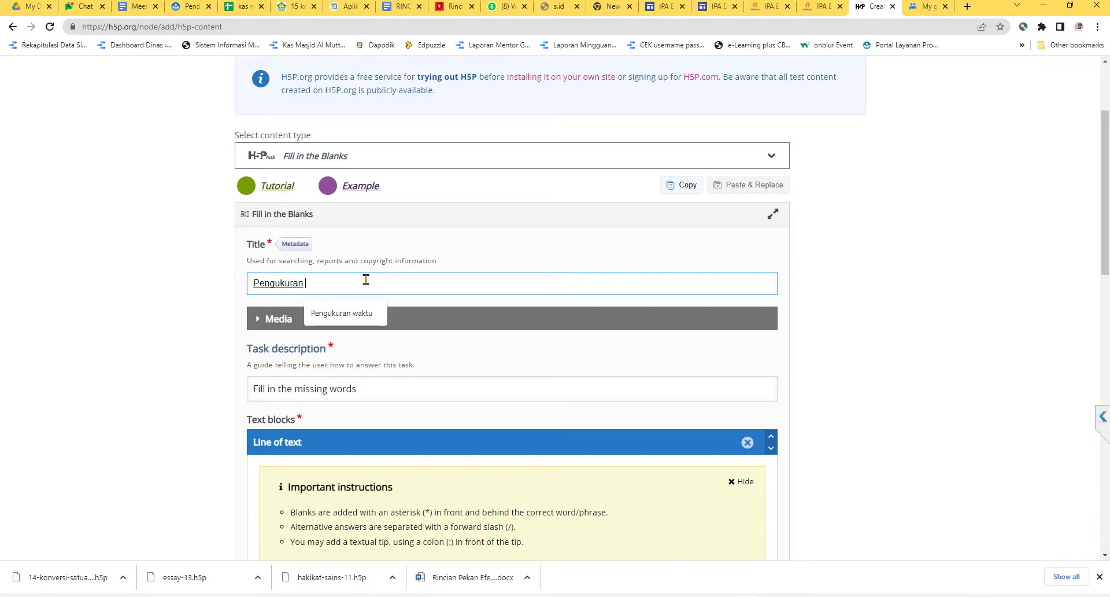
{"action": "type", "text": "massa"}
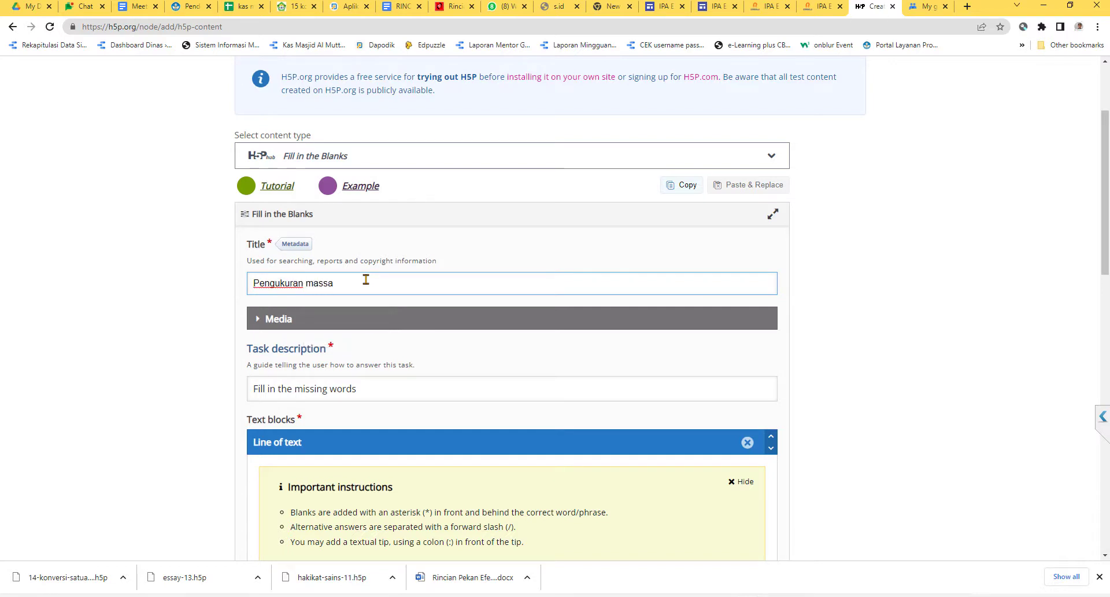
{"action": "key", "text": "BackSpace"}
{"action": "key", "text": "BackSpace"}
{"action": "key", "text": "BackSpace"}
{"action": "key", "text": "BackSpace"}
{"action": "key", "text": "BackSpace"}
{"action": "type", "text": "waktu"}
Step: Replace the default task description with "Isilah kotak yang kosong"
{"action": "left_click", "coordinate": [374, 388]}
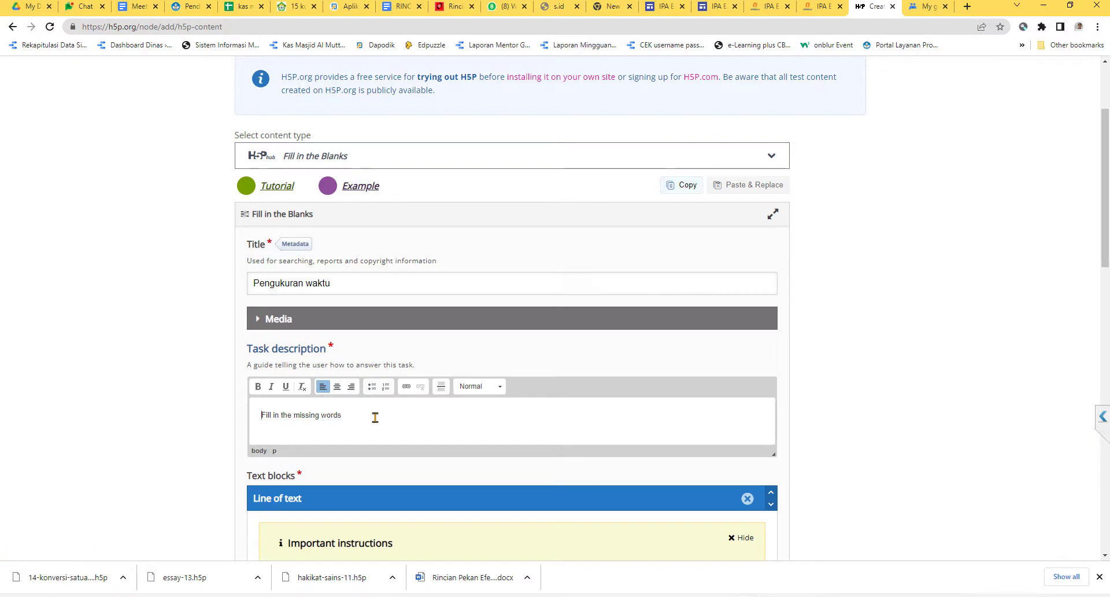
{"action": "left_click_drag", "start_coordinate": [374, 416], "coordinate": [240, 423]}
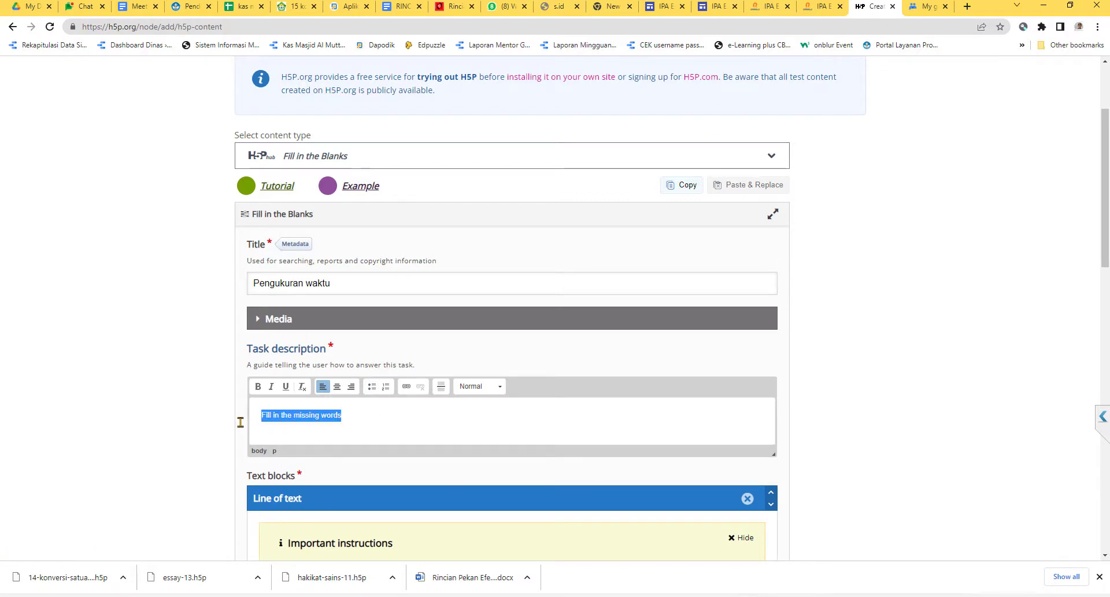
{"action": "type", "text": "Isilah kot"}
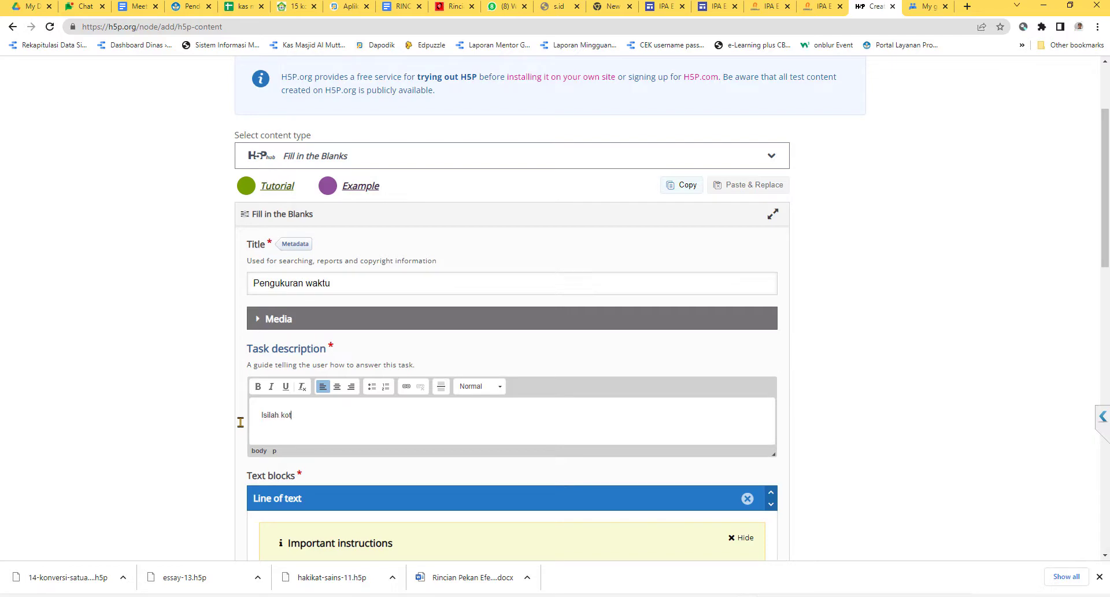
{"action": "type", "text": "ak yang kosong"}
Step: Enter "20 menit = *1200* detik" as the first line of the text block and start a new line
{"action": "scroll", "coordinate": [241, 422], "scroll_direction": "down", "scroll_amount": 5}
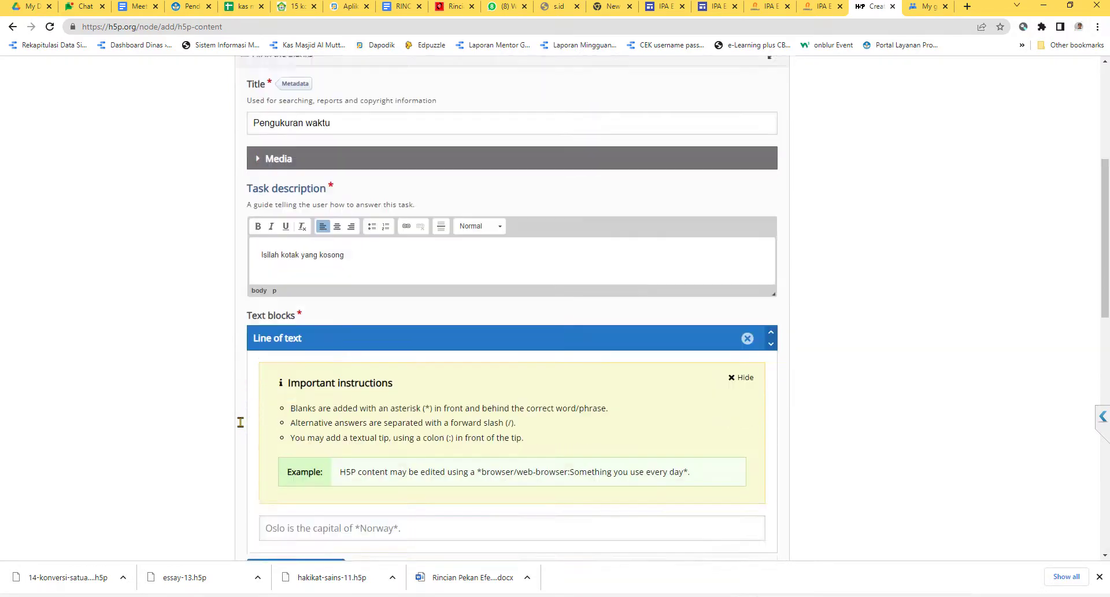
{"action": "scroll", "coordinate": [240, 422], "scroll_direction": "down", "scroll_amount": 1}
{"action": "right_click", "coordinate": [241, 422]}
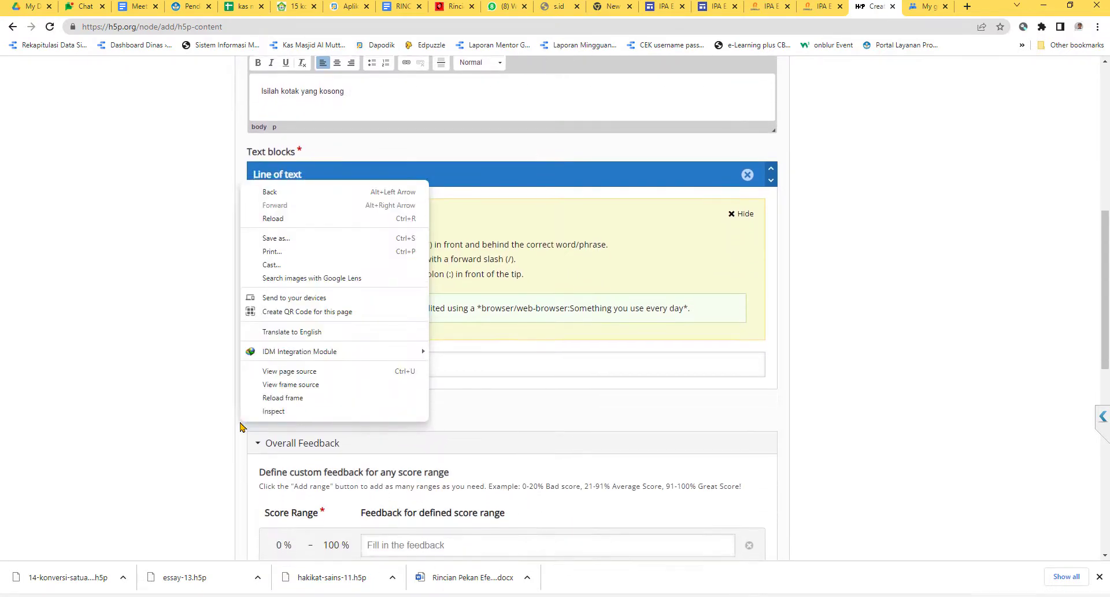
{"action": "left_click", "coordinate": [841, 331]}
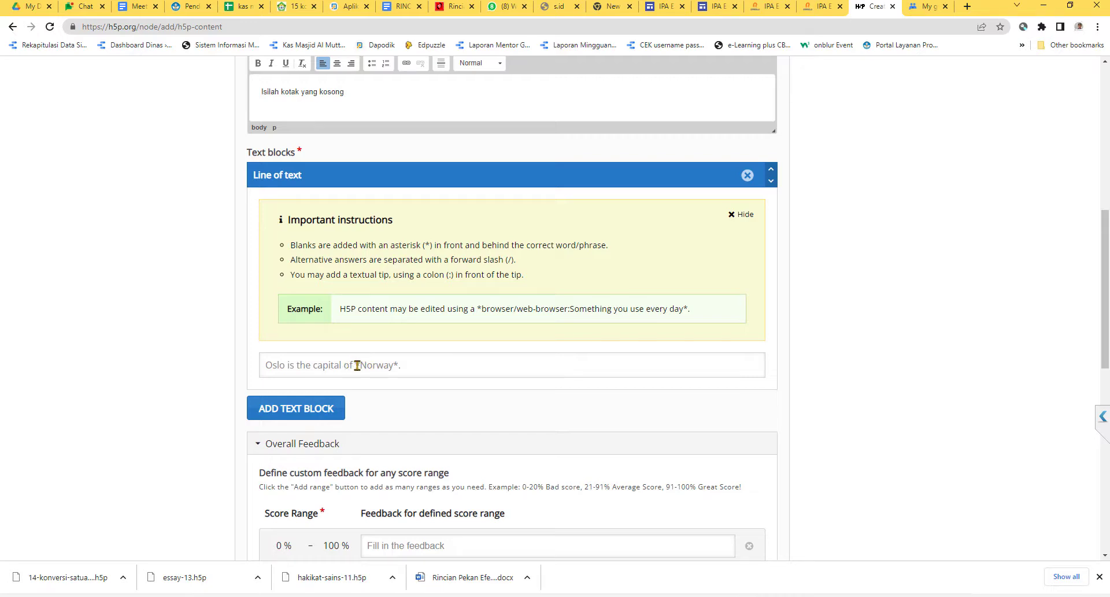
{"action": "left_click", "coordinate": [397, 365]}
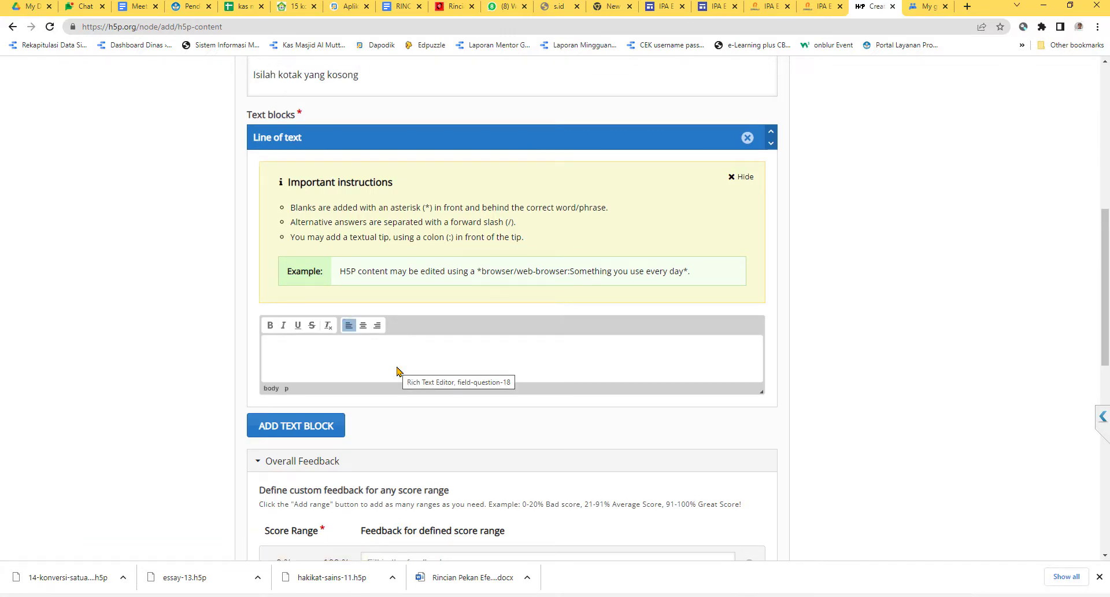
{"action": "type", "text": "2"}
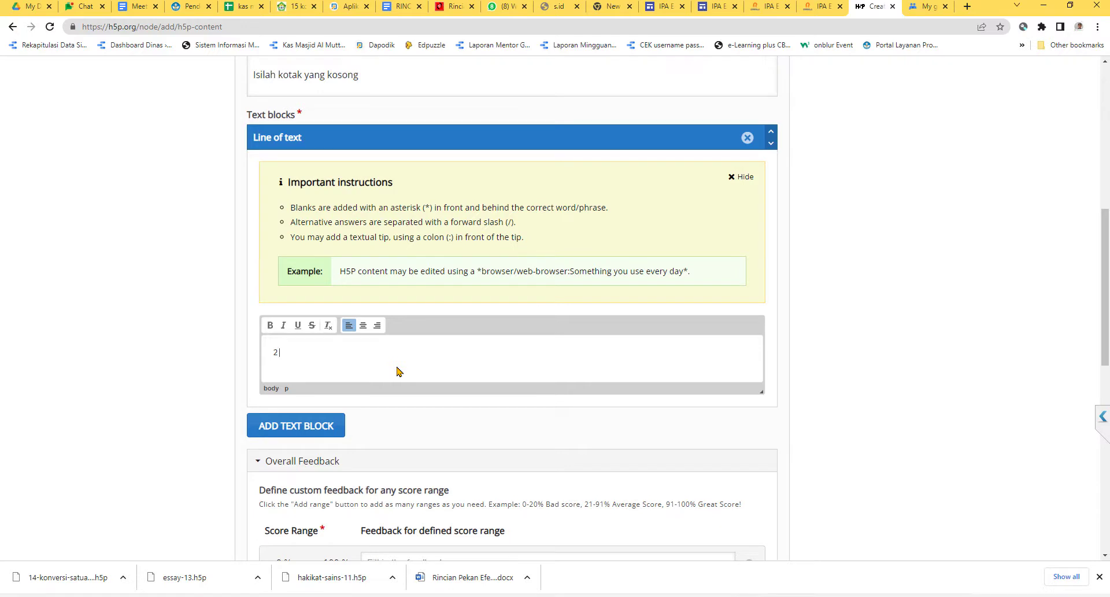
{"action": "type", "text": " 0 metnit"}
{"action": "key", "text": "BackSpace"}
{"action": "type", "text": "0 detik"}
{"action": "left_click", "coordinate": [311, 351]}
{"action": "type", "text": "*1200*"}
{"action": "key", "text": "Return"}
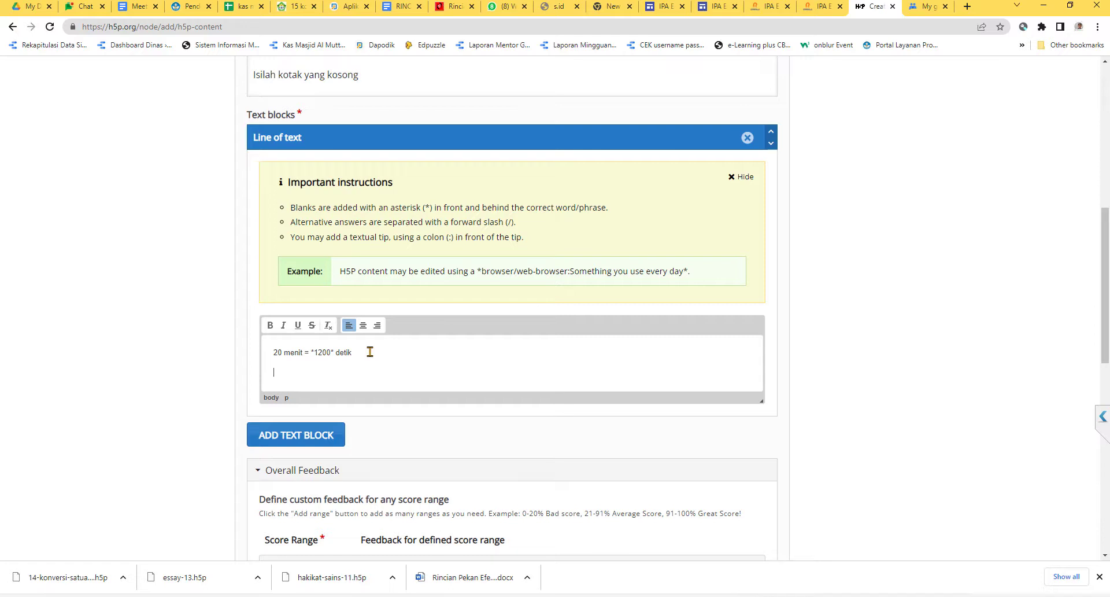
Step: Add the second question line "alat untuk mengukur waktu adalah *stopwatch*" to the text block
{"action": "type", "text": "alat ungu"}
{"action": "key", "text": "BackSpace"}
{"action": "key", "text": "BackSpace"}
{"action": "type", "text": "uk mengukur waktu adalah"}
{"action": "type", "text": "*stop"}
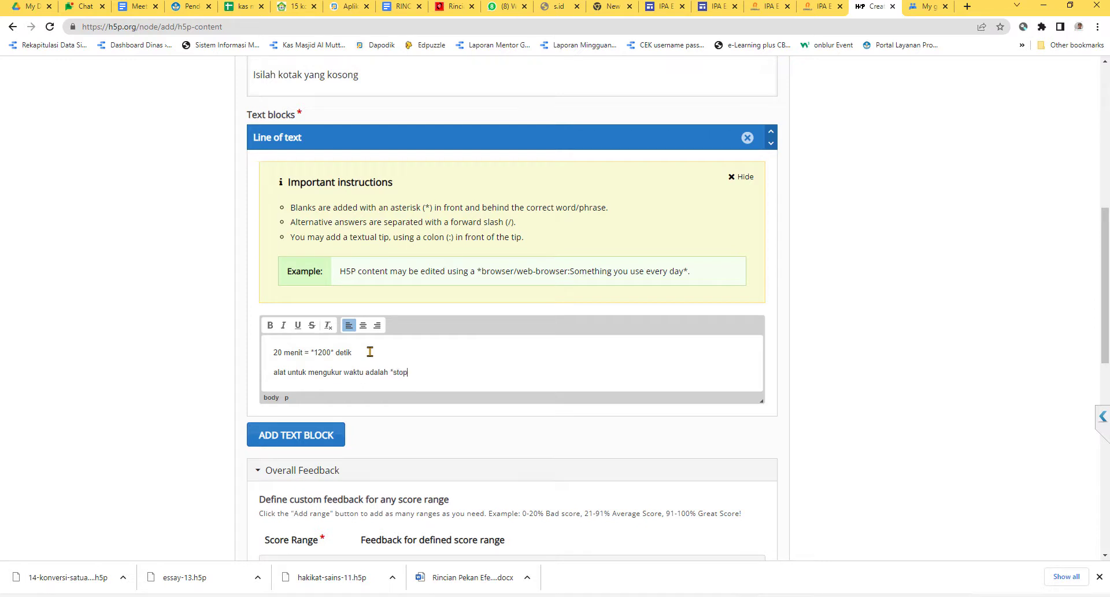
{"action": "type", "text": "watch*"}
Step: In the behavioural settings, turn off Case sensitive and turn on Accept minor spelling errors
{"action": "scroll", "coordinate": [370, 352], "scroll_direction": "down", "scroll_amount": 2}
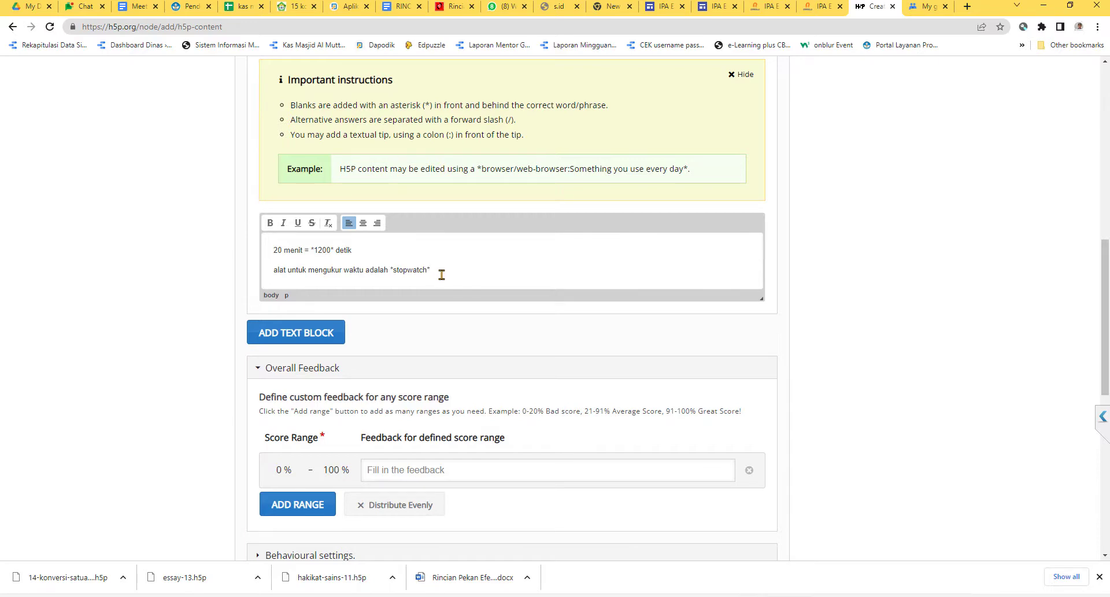
{"action": "scroll", "coordinate": [380, 317], "scroll_direction": "down", "scroll_amount": 3}
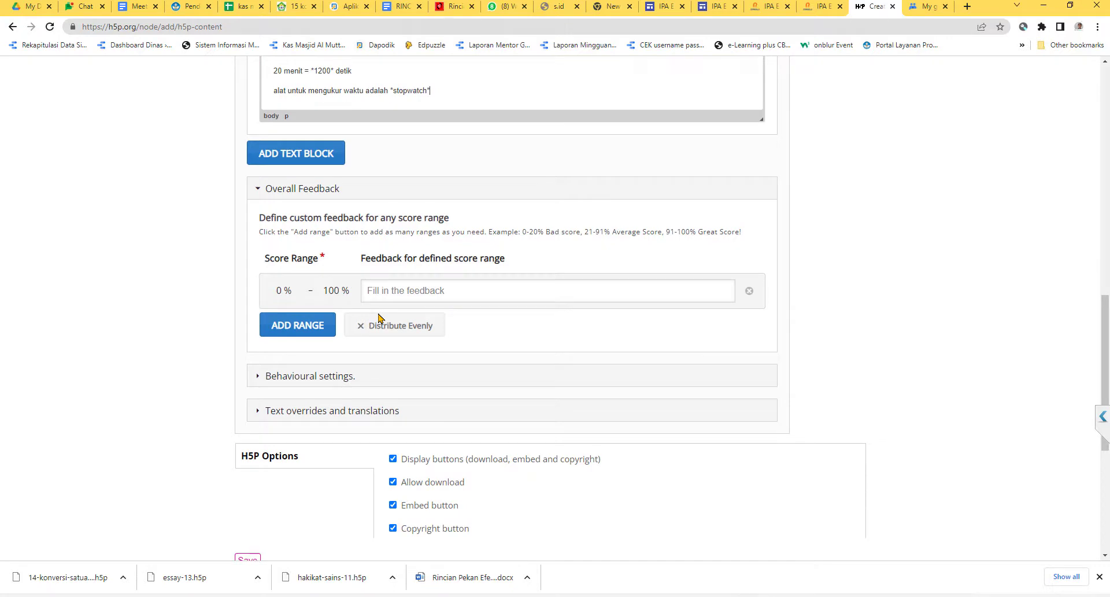
{"action": "left_click", "coordinate": [295, 380]}
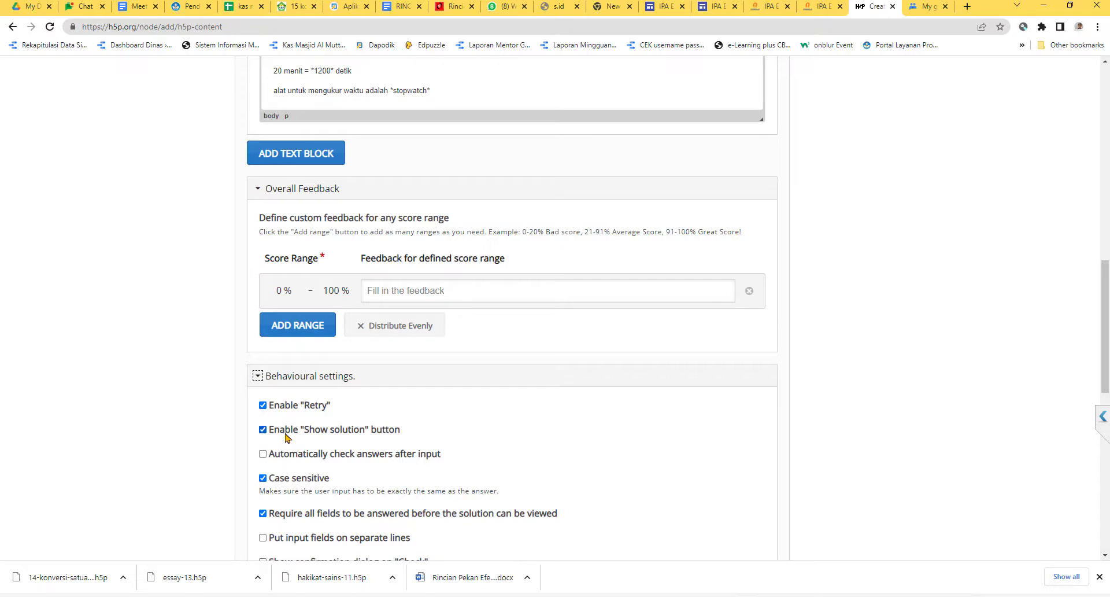
{"action": "scroll", "coordinate": [271, 435], "scroll_direction": "down", "scroll_amount": 5}
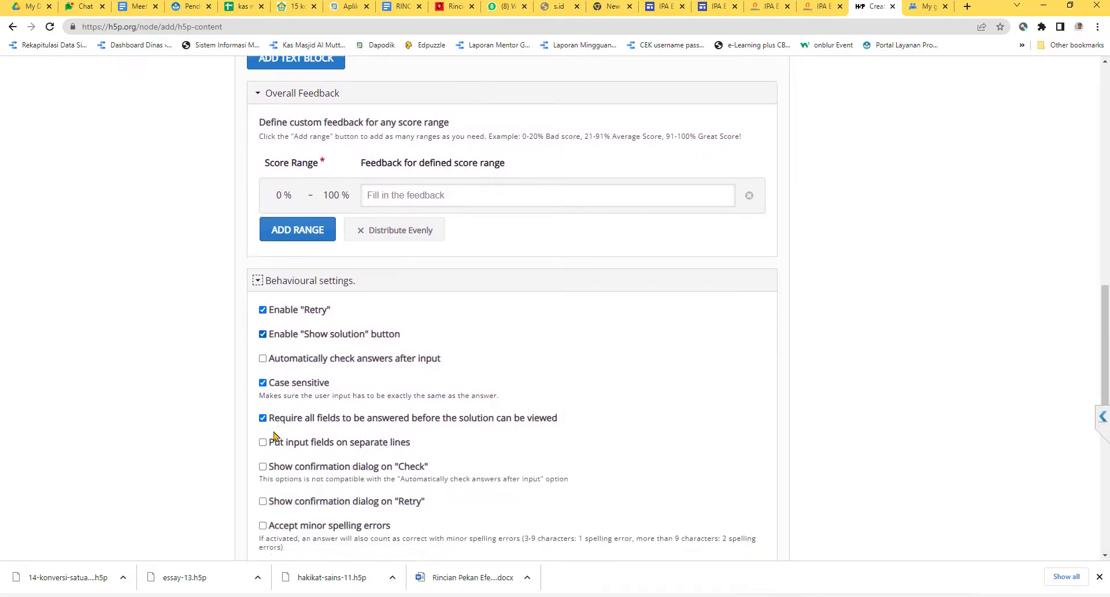
{"action": "scroll", "coordinate": [275, 434], "scroll_direction": "down", "scroll_amount": 2}
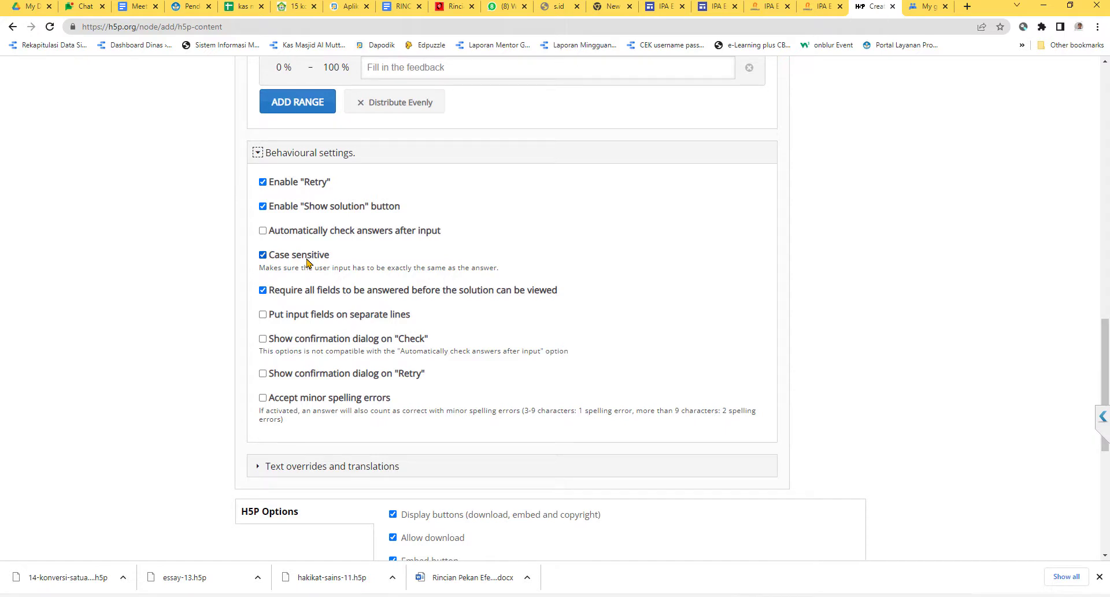
{"action": "left_click", "coordinate": [307, 260]}
{"action": "left_click", "coordinate": [288, 402]}
{"action": "scroll", "coordinate": [287, 403], "scroll_direction": "down", "scroll_amount": 1}
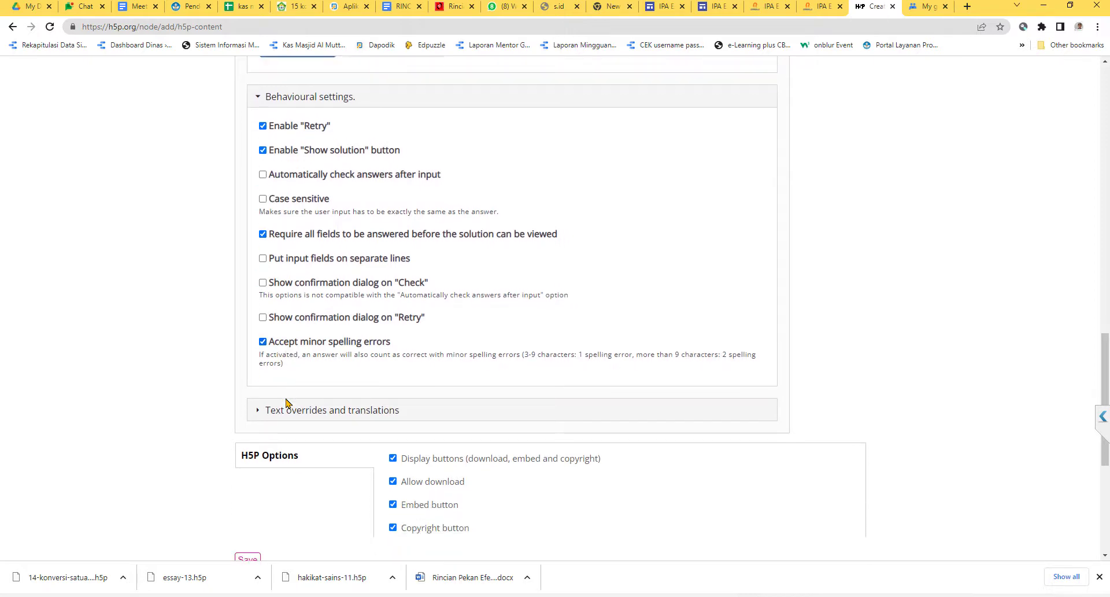
Step: Save the exercise with the existing H5P display options and view its published page
{"action": "scroll", "coordinate": [287, 402], "scroll_direction": "up", "scroll_amount": 2}
{"action": "scroll", "coordinate": [286, 403], "scroll_direction": "down", "scroll_amount": 5}
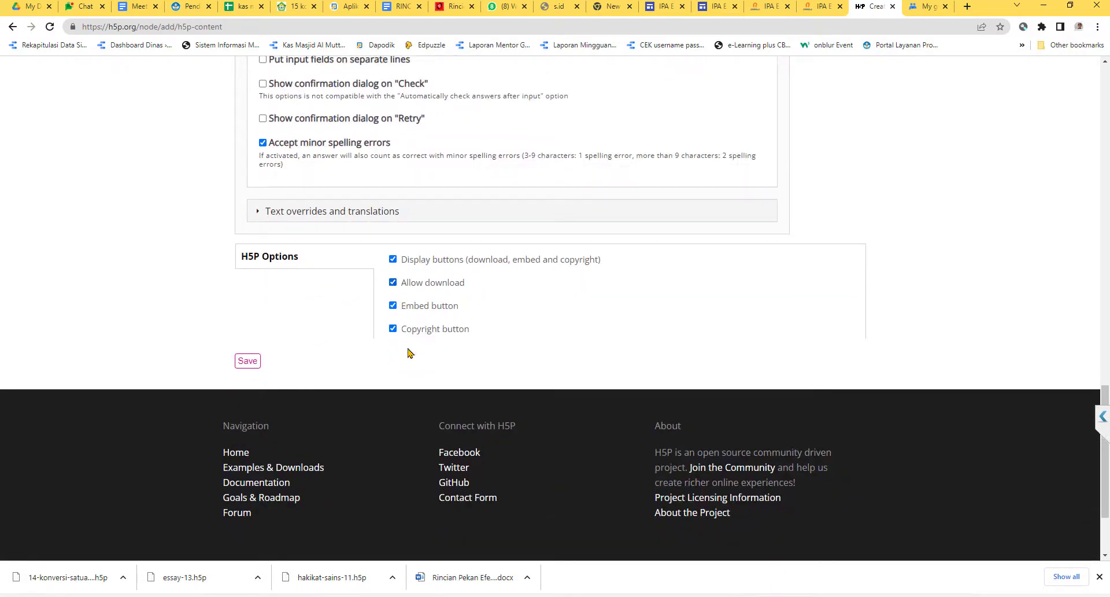
{"action": "left_click", "coordinate": [248, 362]}
{"action": "scroll", "coordinate": [476, 297], "scroll_direction": "down", "scroll_amount": 2}
{"action": "scroll", "coordinate": [475, 297], "scroll_direction": "up", "scroll_amount": 13}
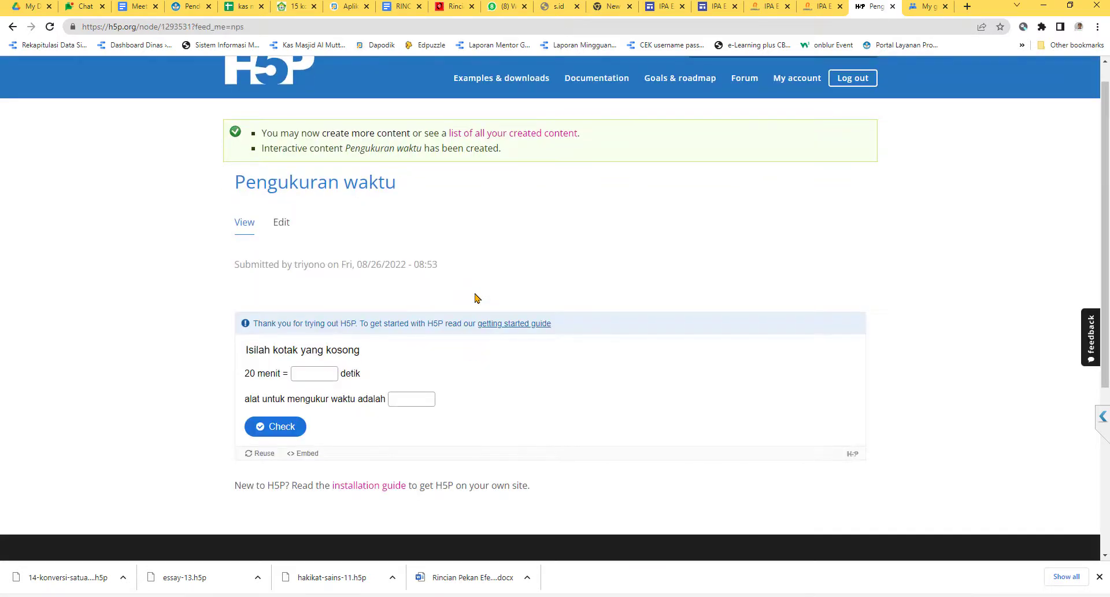
Step: Test the published exercise by answering "1200" and "stopwatc" in the two blanks and checking the answers
{"action": "left_click", "coordinate": [322, 379]}
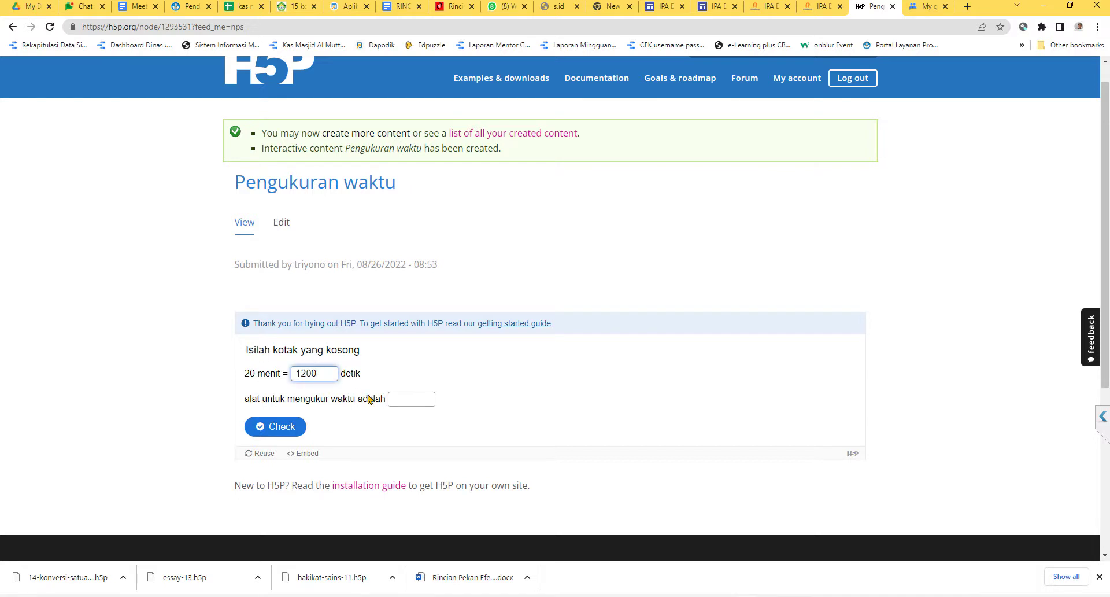
{"action": "left_click", "coordinate": [409, 401]}
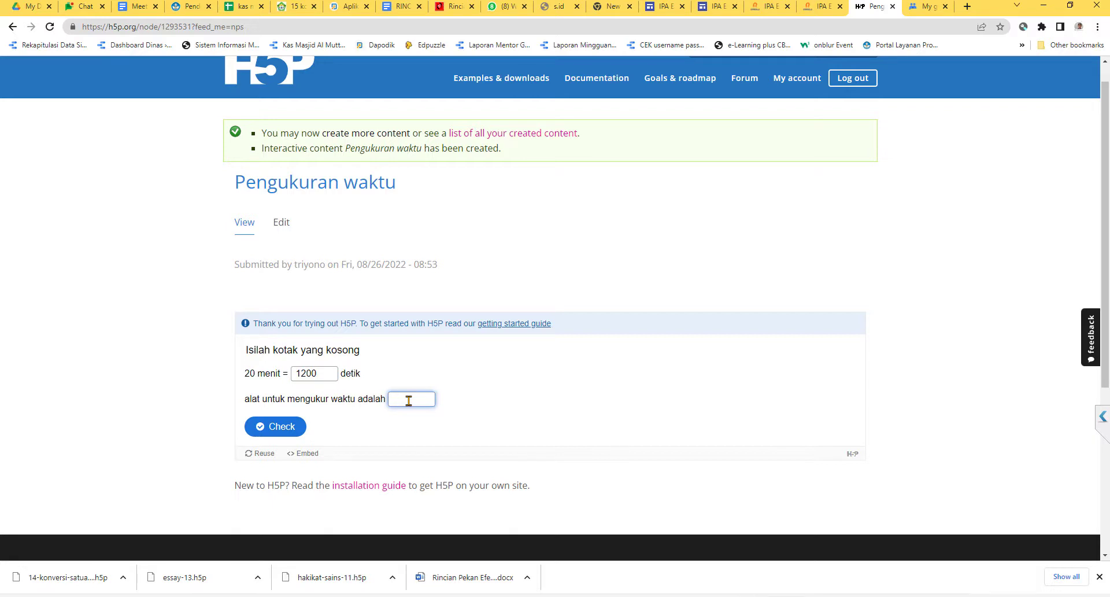
{"action": "type", "text": "stopwatc"}
{"action": "left_click", "coordinate": [293, 429]}
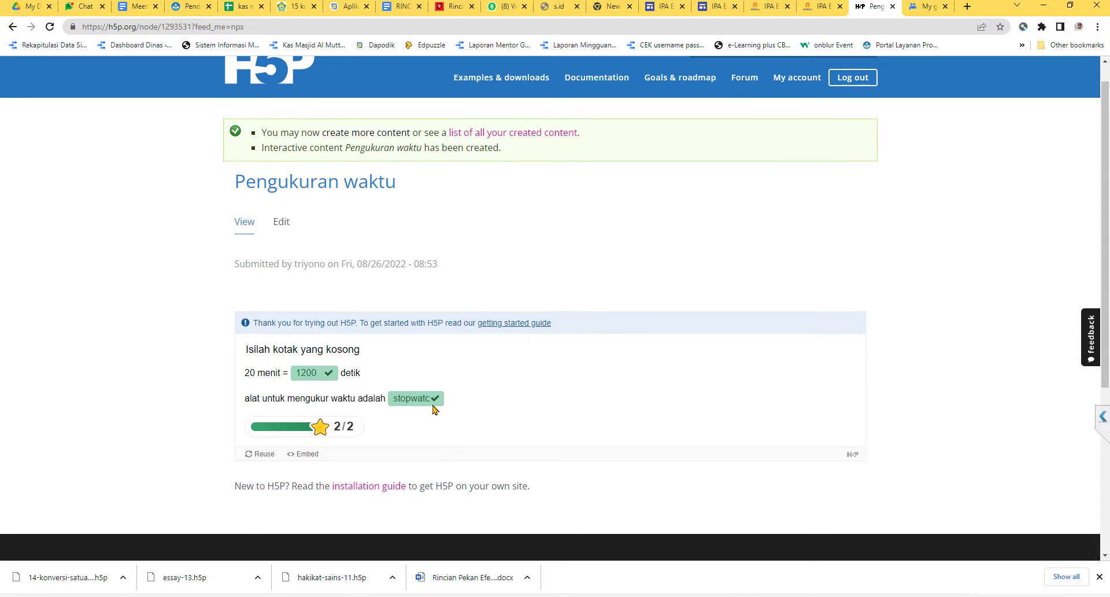
{"action": "scroll", "coordinate": [435, 409], "scroll_direction": "down", "scroll_amount": 1}
{"action": "scroll", "coordinate": [435, 409], "scroll_direction": "up", "scroll_amount": 1}
{"action": "scroll", "coordinate": [434, 409], "scroll_direction": "down", "scroll_amount": 1}
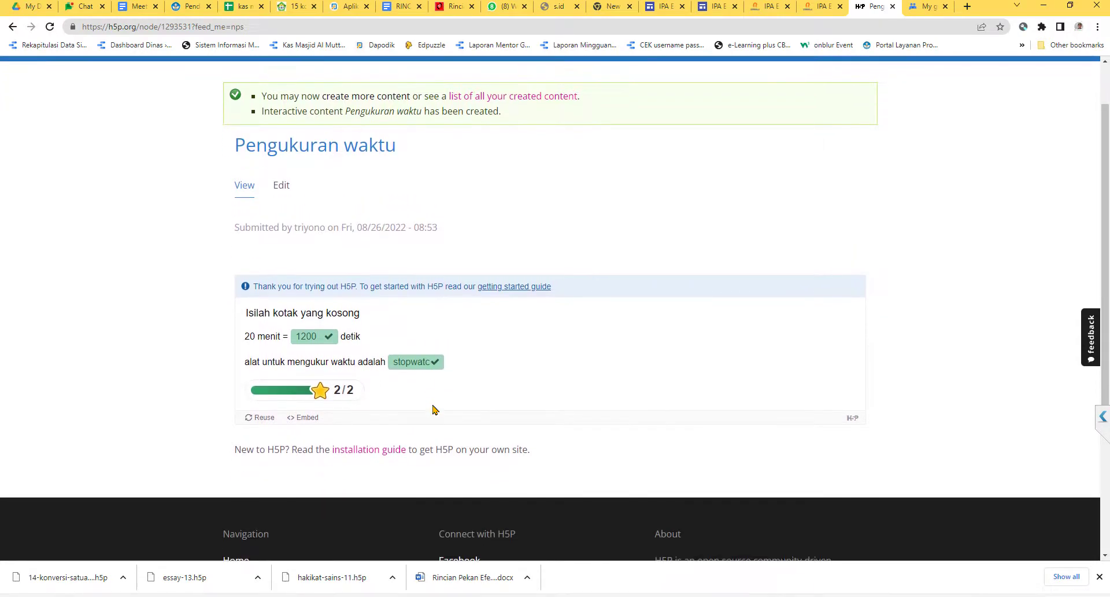
{"action": "scroll", "coordinate": [435, 409], "scroll_direction": "up", "scroll_amount": 2}
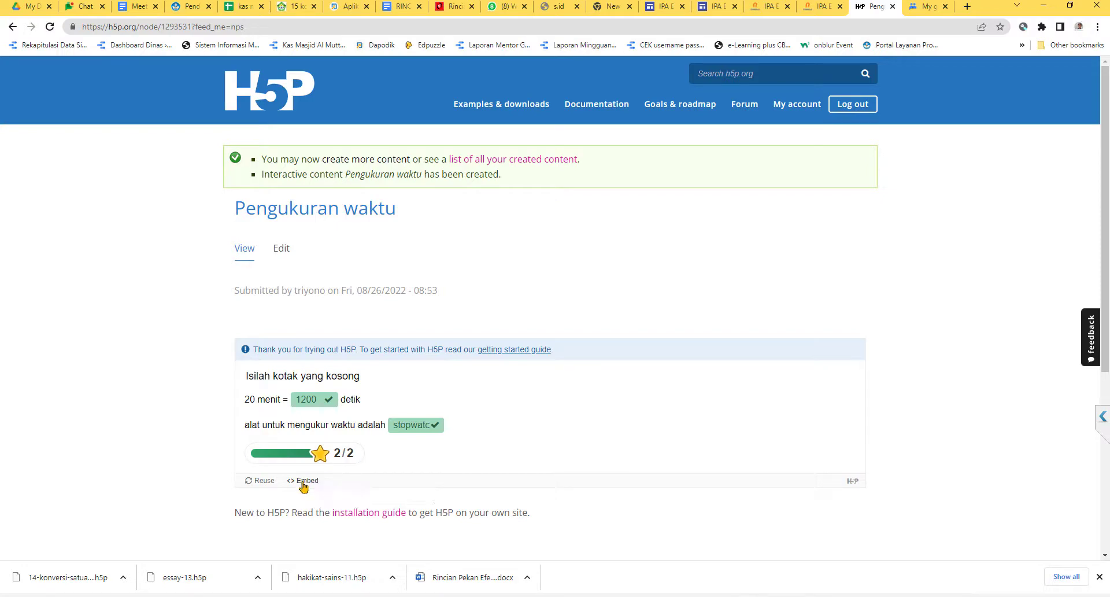
{"action": "left_click", "coordinate": [303, 482]}
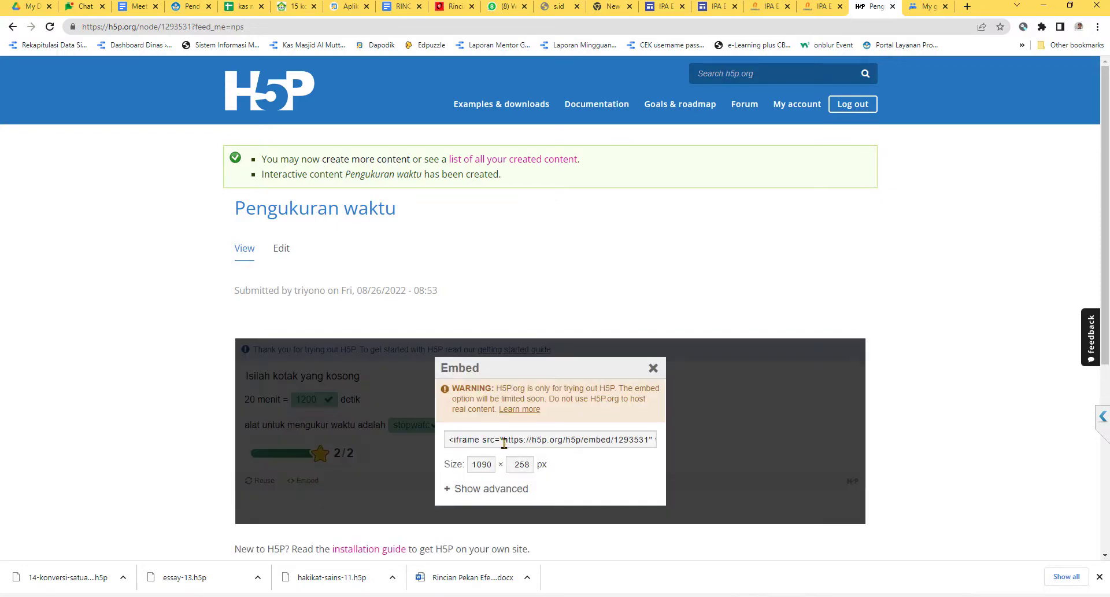
{"action": "left_click", "coordinate": [504, 443]}
{"action": "left_click", "coordinate": [504, 442]}
{"action": "key", "text": "ctrl+a"}
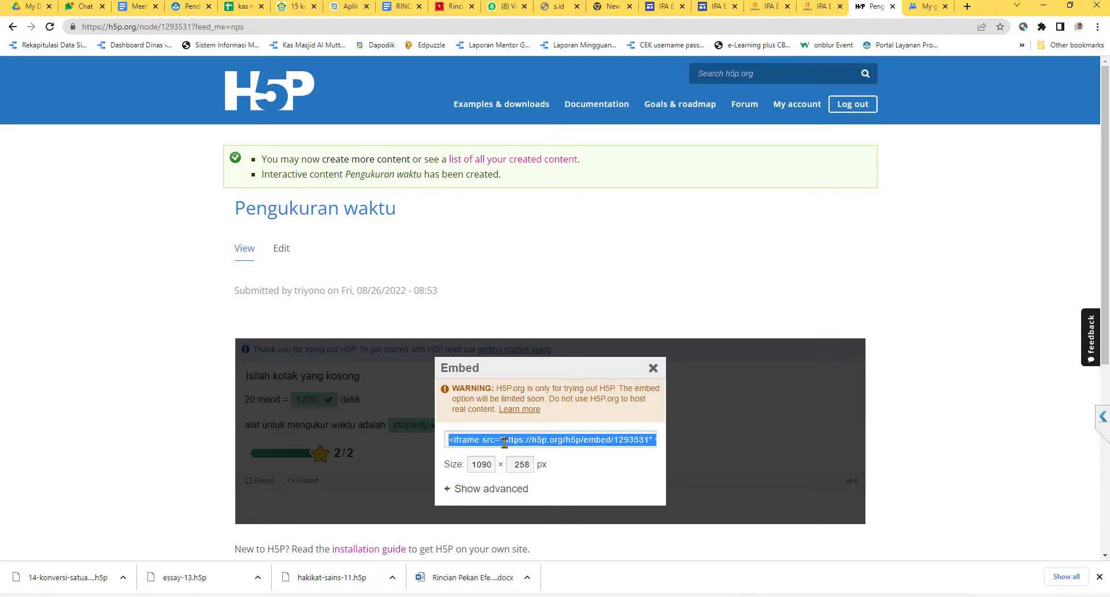
{"action": "left_click", "coordinate": [653, 367]}
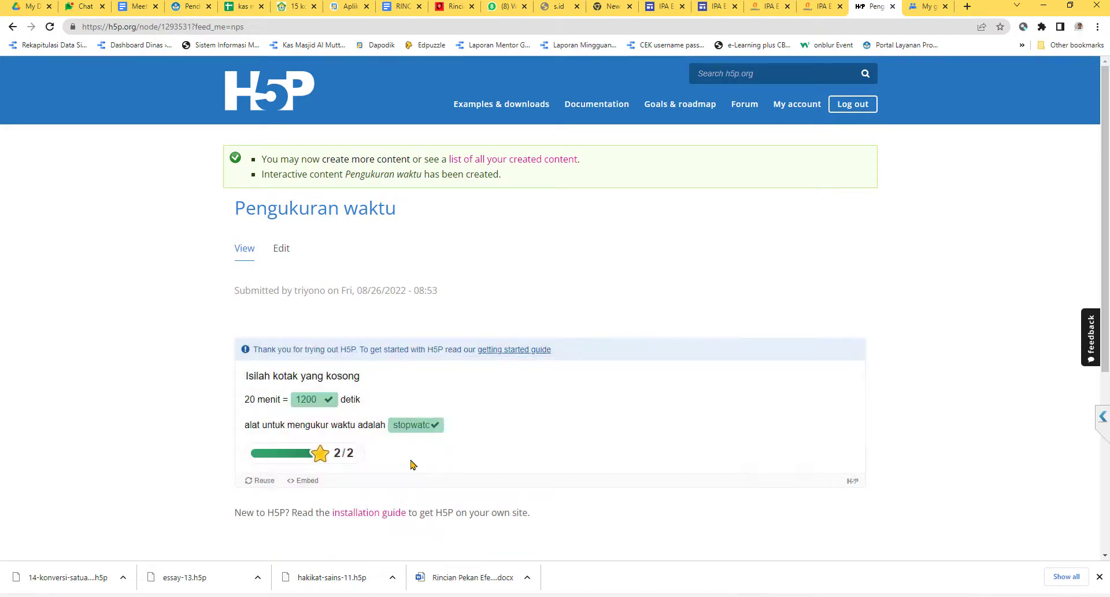
Step: Open the exercise's embed options and copy the complete embed code at the existing size
{"action": "left_click", "coordinate": [317, 482]}
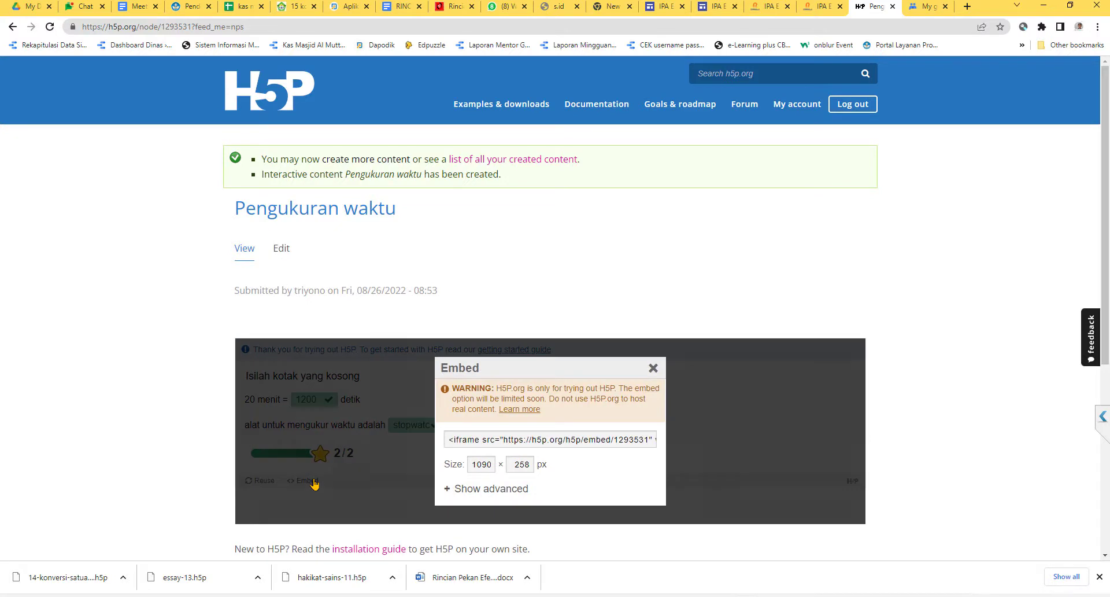
{"action": "left_click", "coordinate": [482, 441]}
{"action": "left_click", "coordinate": [481, 440]}
{"action": "key", "text": "ctrl+a"}
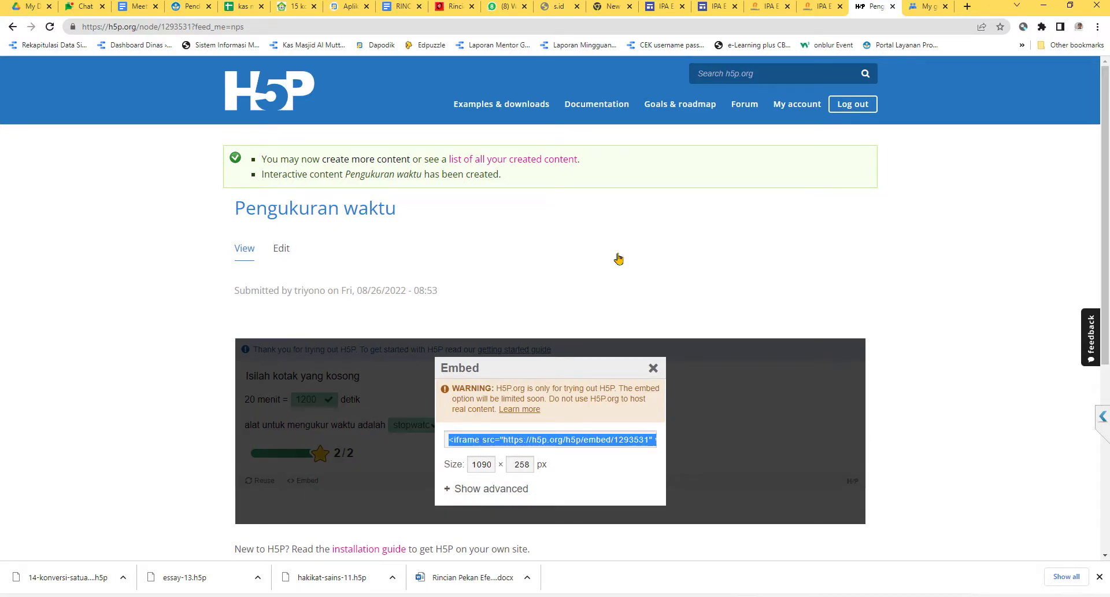
Step: Switch to the Google Sites editor of Kelas IPA Espero and open the Kelas 7 page under Materi
{"action": "left_click", "coordinate": [765, 7]}
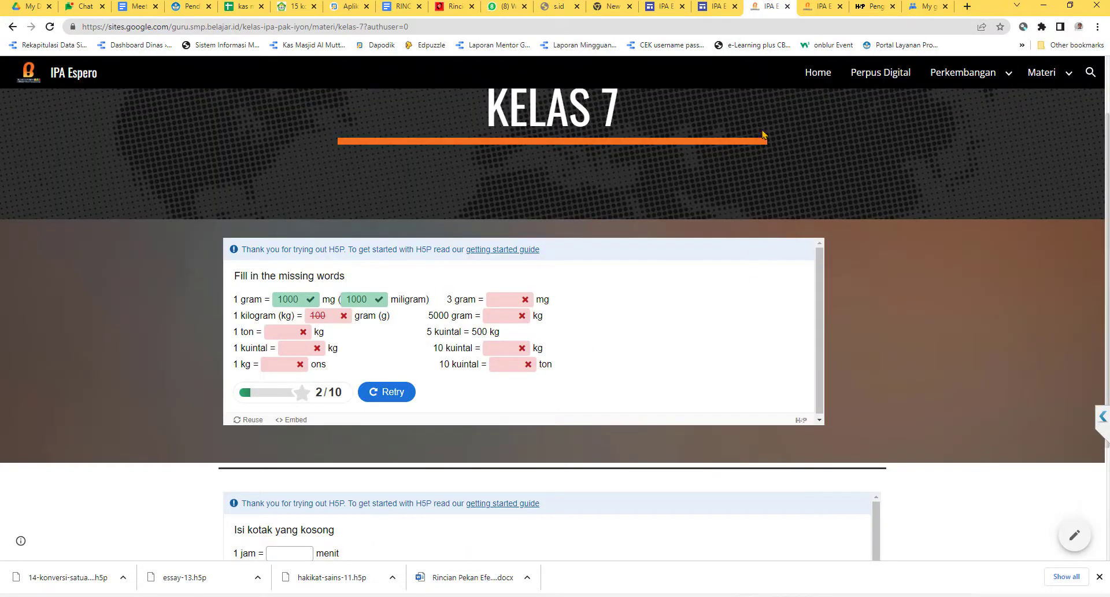
{"action": "left_click", "coordinate": [721, 13]}
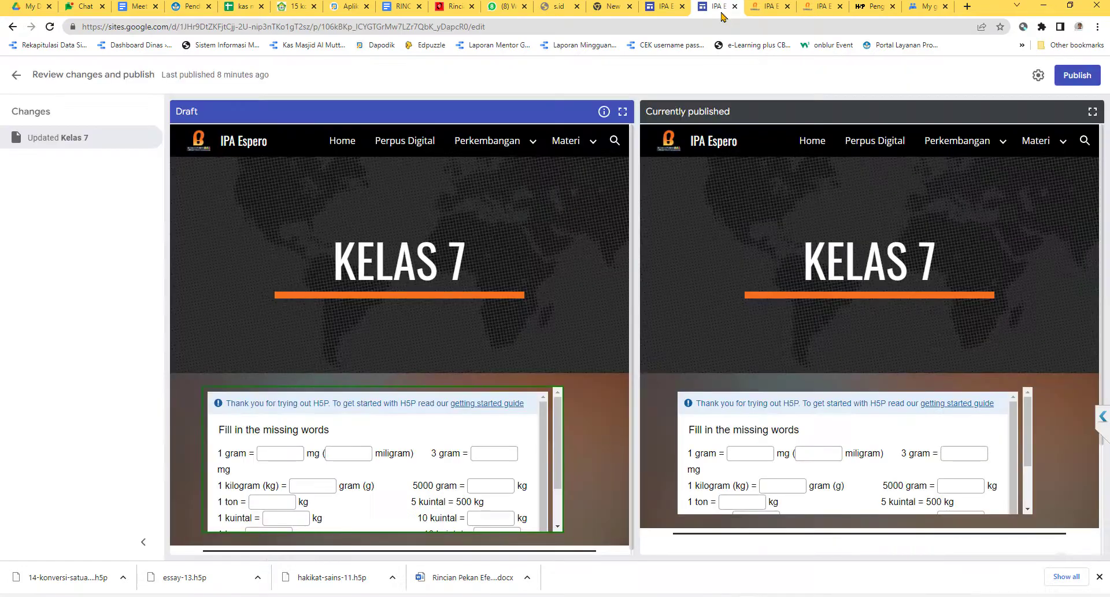
{"action": "left_click", "coordinate": [668, 11]}
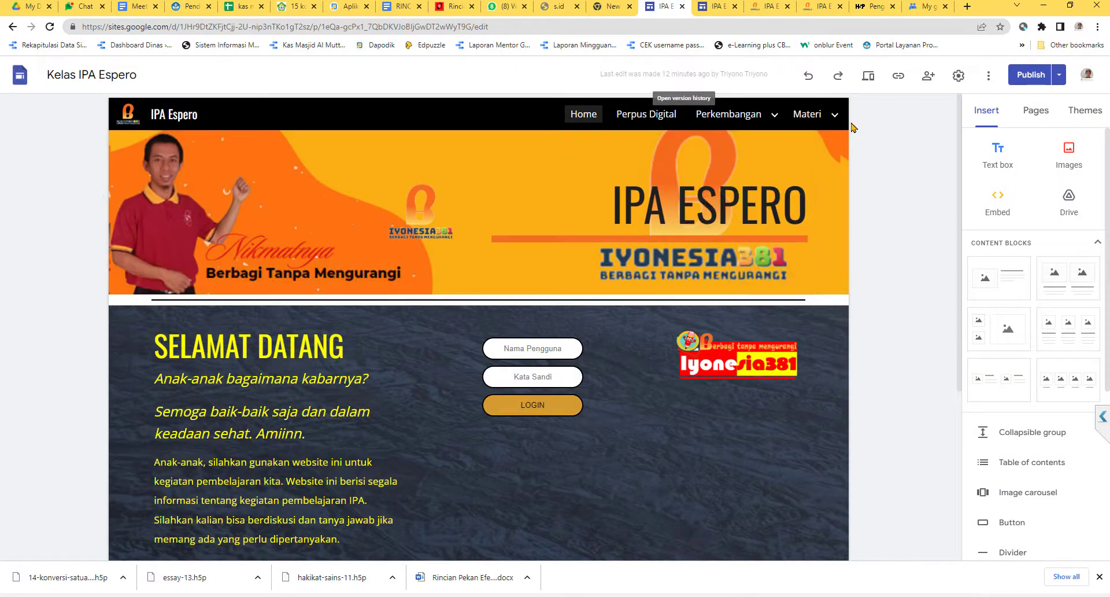
{"action": "left_click", "coordinate": [1035, 112]}
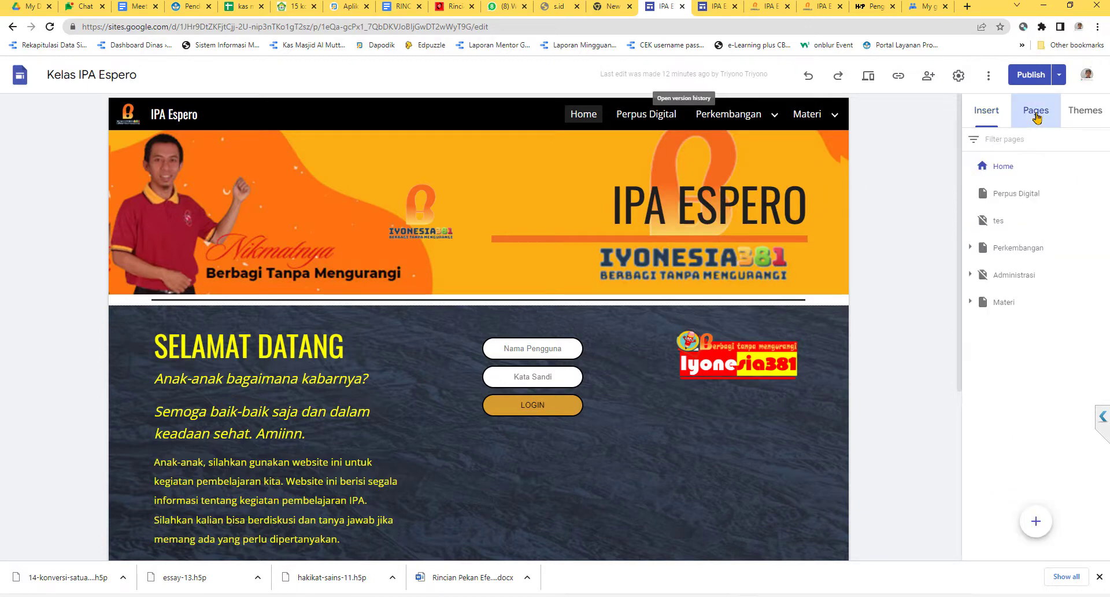
{"action": "left_click", "coordinate": [1004, 302]}
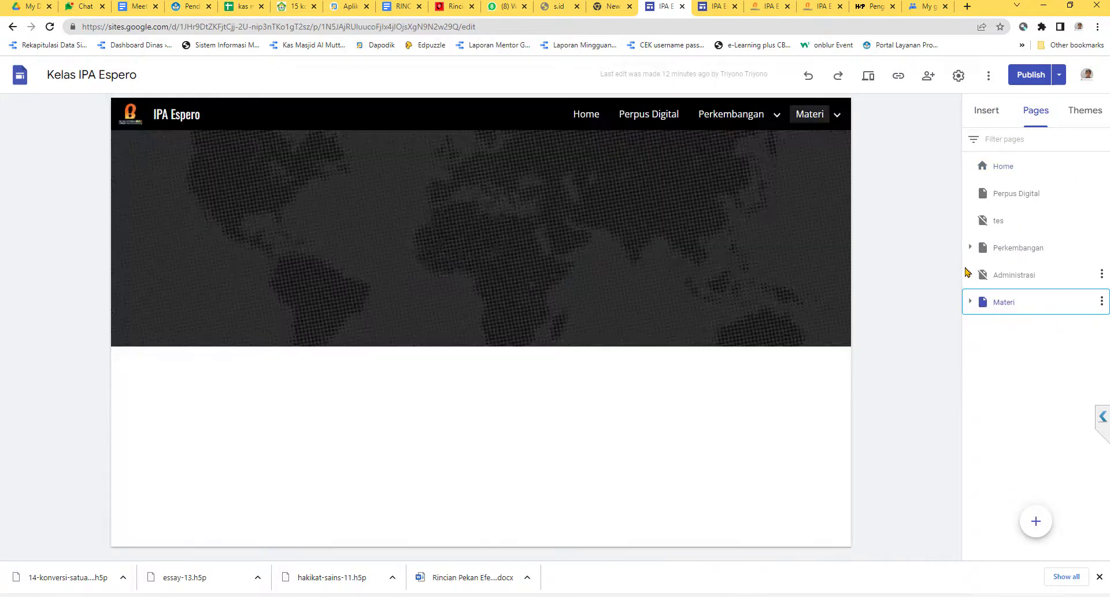
{"action": "left_click", "coordinate": [836, 118]}
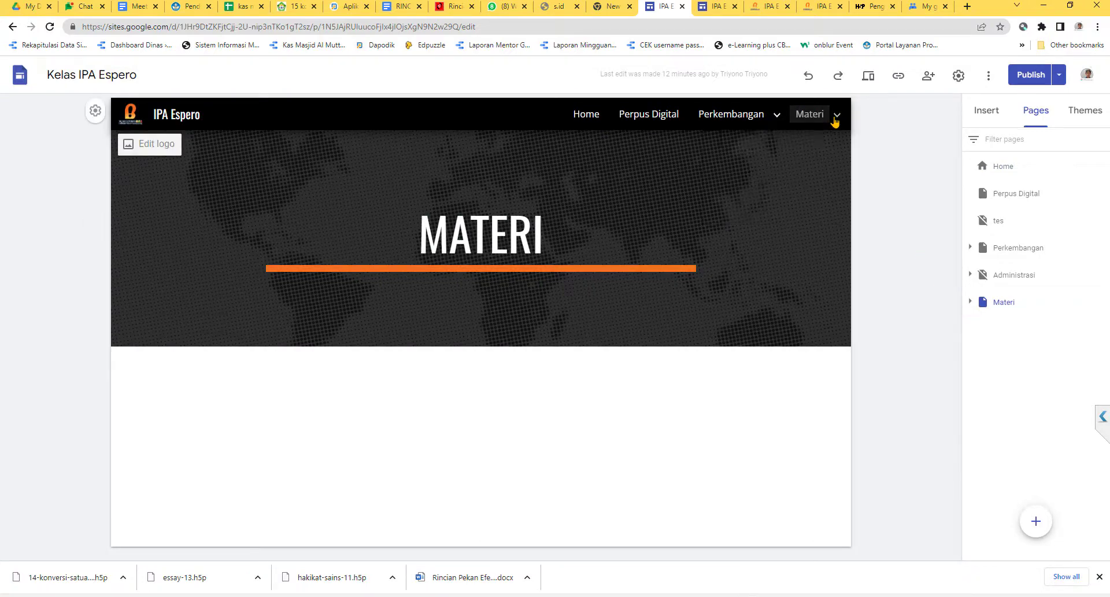
{"action": "mouse_move", "coordinate": [812, 114]}
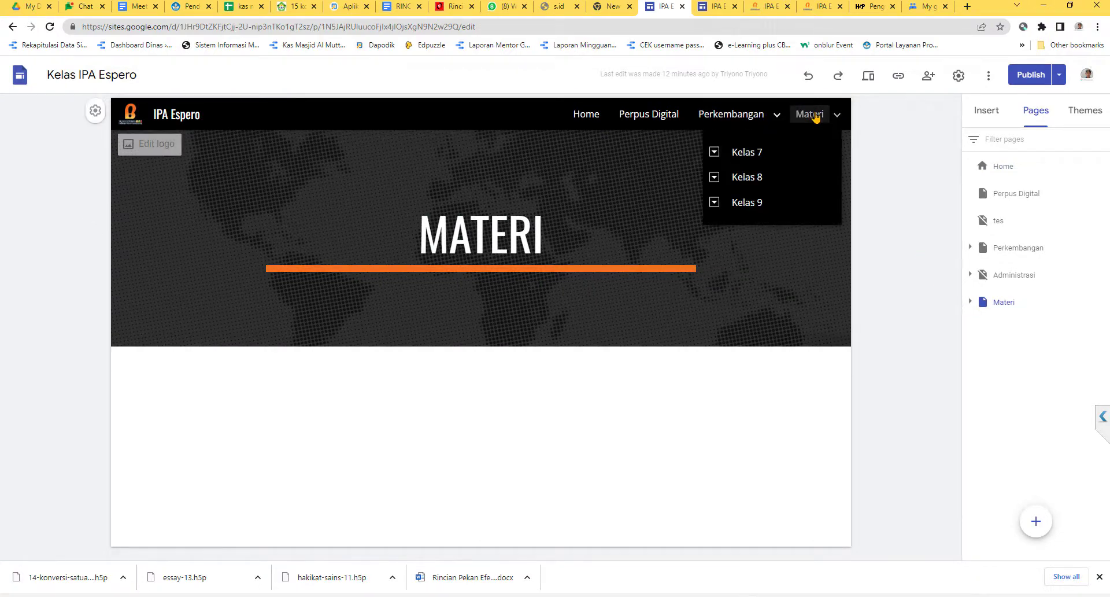
{"action": "left_click", "coordinate": [753, 148]}
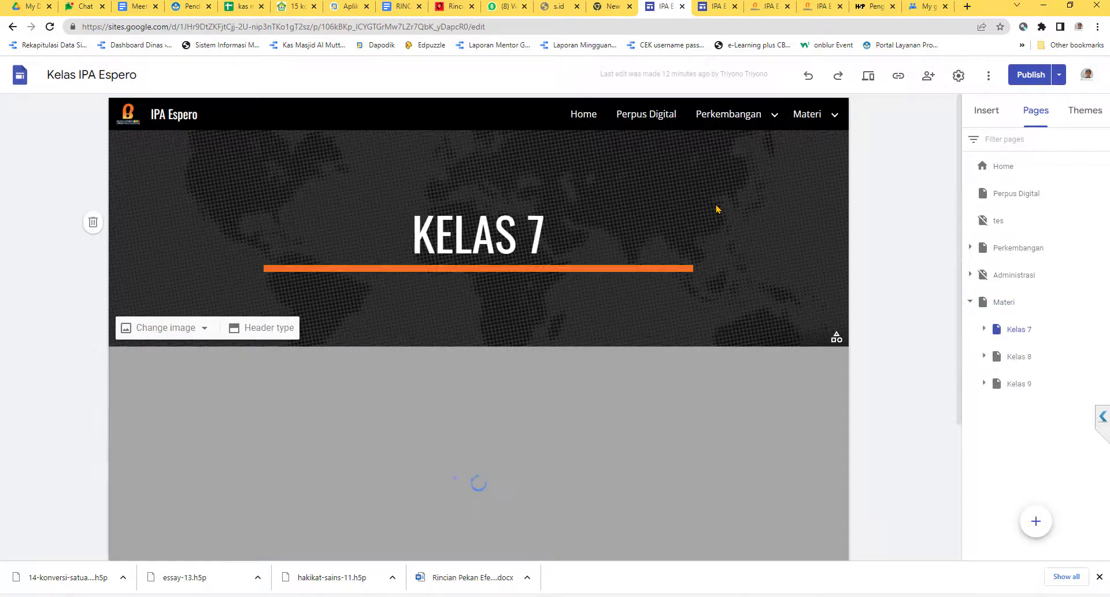
{"action": "scroll", "coordinate": [717, 210], "scroll_direction": "down", "scroll_amount": 3}
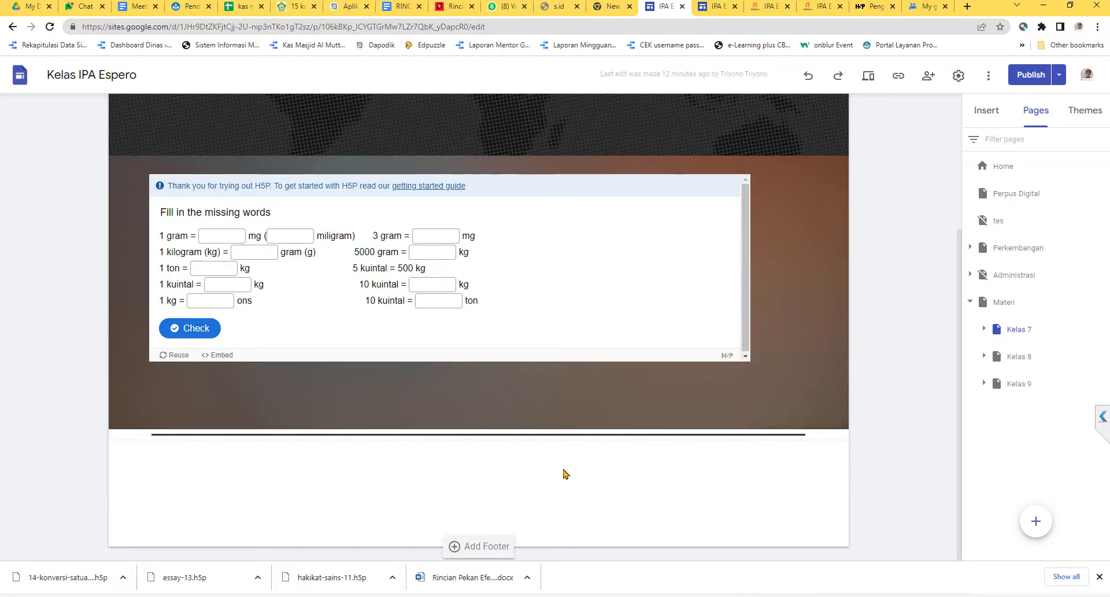
Step: Start a web embed by code on the Kelas 7 page and paste the copied H5P embed code
{"action": "left_click", "coordinate": [995, 118]}
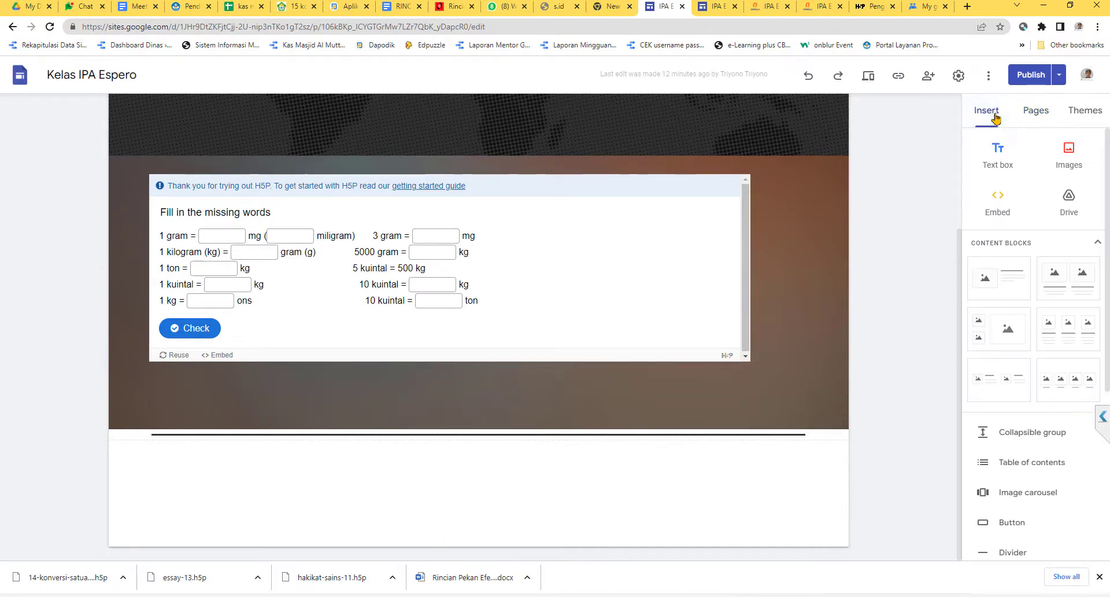
{"action": "left_click", "coordinate": [1002, 199]}
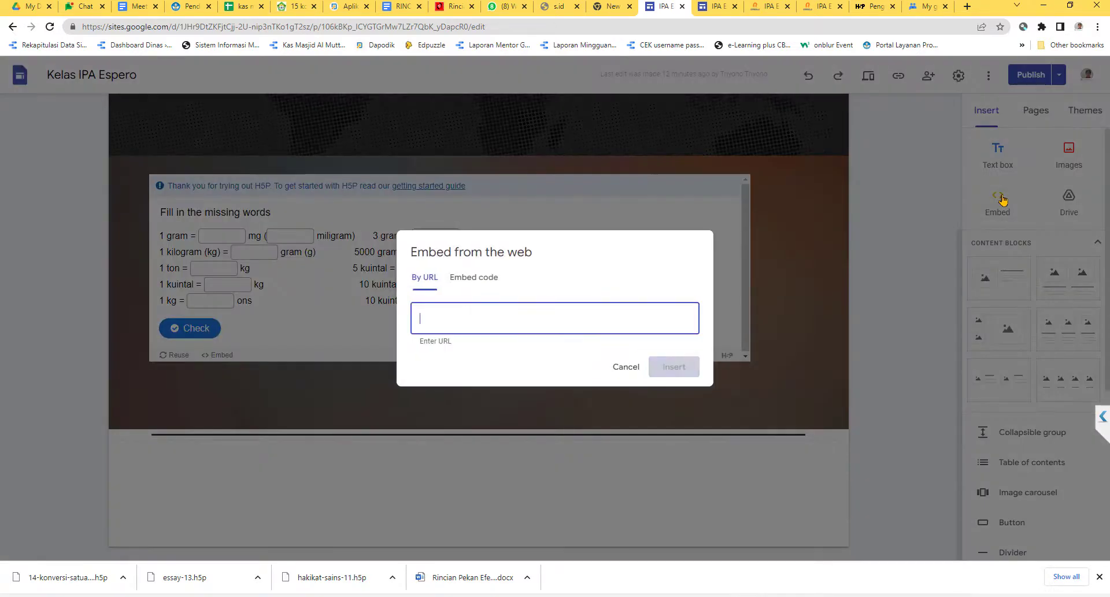
{"action": "left_click", "coordinate": [481, 283]}
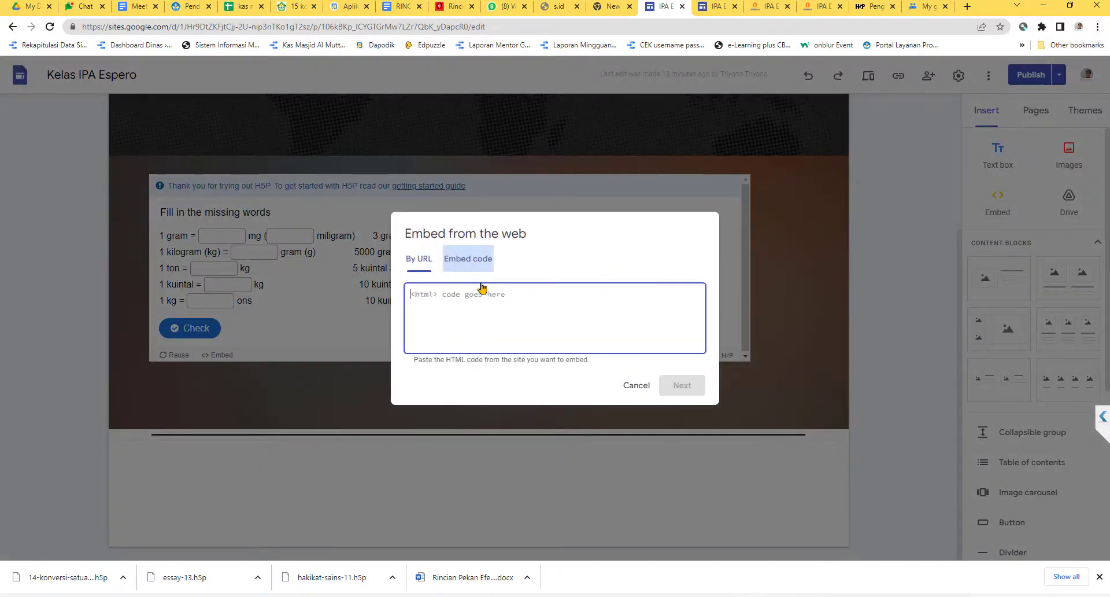
{"action": "type", "text": "<iframe src=\"https://h5p.org/h5p/embed/1293531\" width=\"1090\" height=\"258\" frameborder=\"0\" allowfullscreen=\"allowfullscreen\" allow=\"geolocation *; microphone *; camera *; midi *; encrypted-media *\" title=\"Pengukuran waktu\"></iframe><script src=\"https://h5p.org/sites/all/modules/h5p/library/js/h5p-resizer.js\" charset=\"UTF-8\"></script>"}
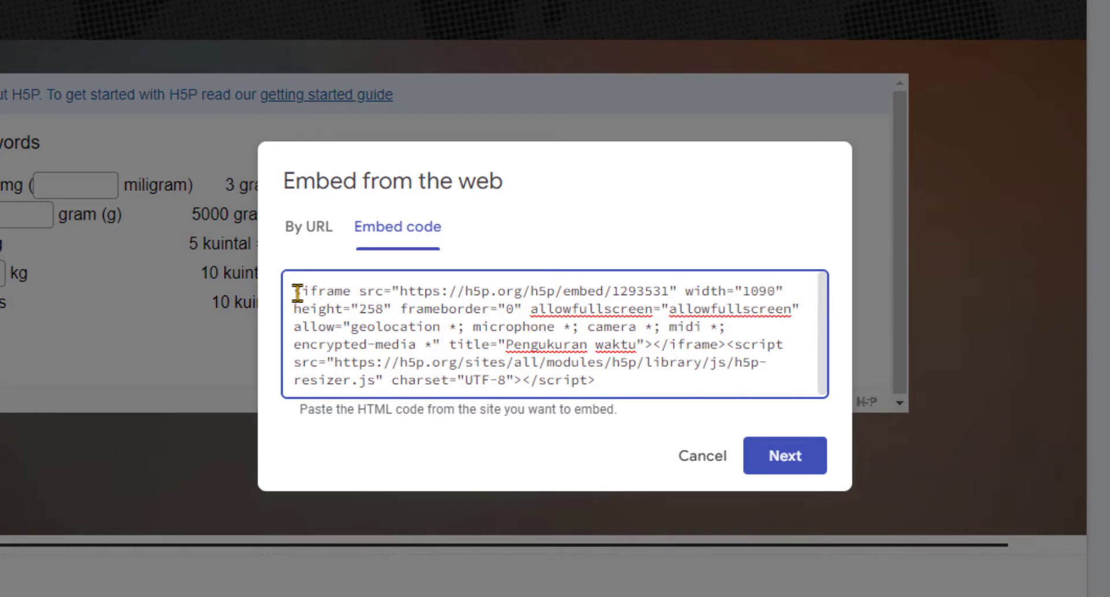
Step: Delete the h5p-resizer script part of the embed code, keeping only the iframe element
{"action": "left_click_drag", "start_coordinate": [294, 292], "coordinate": [730, 345]}
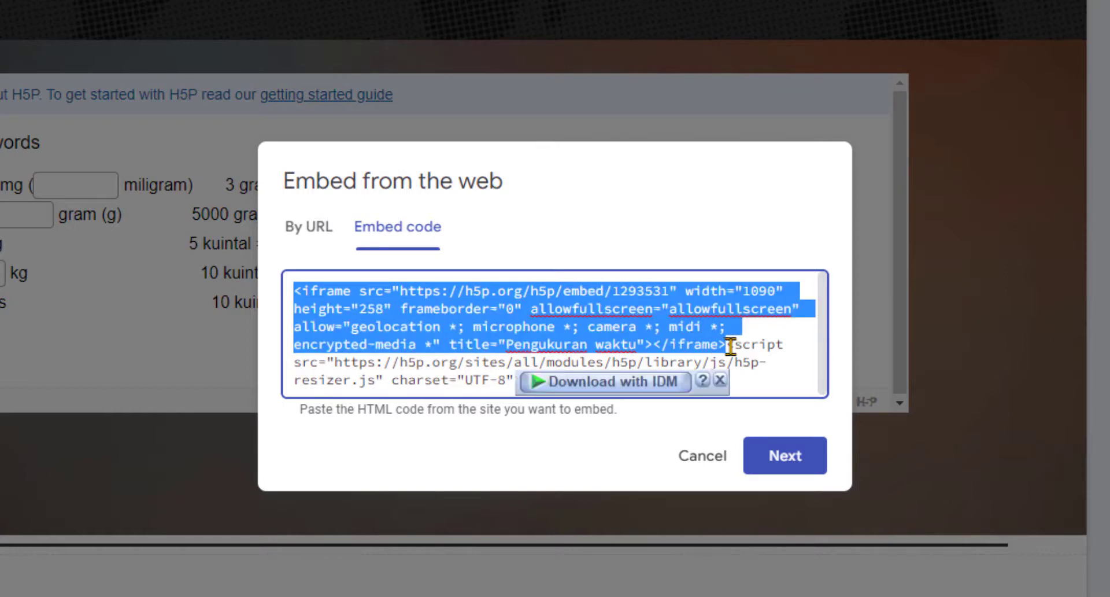
{"action": "left_click", "coordinate": [731, 345]}
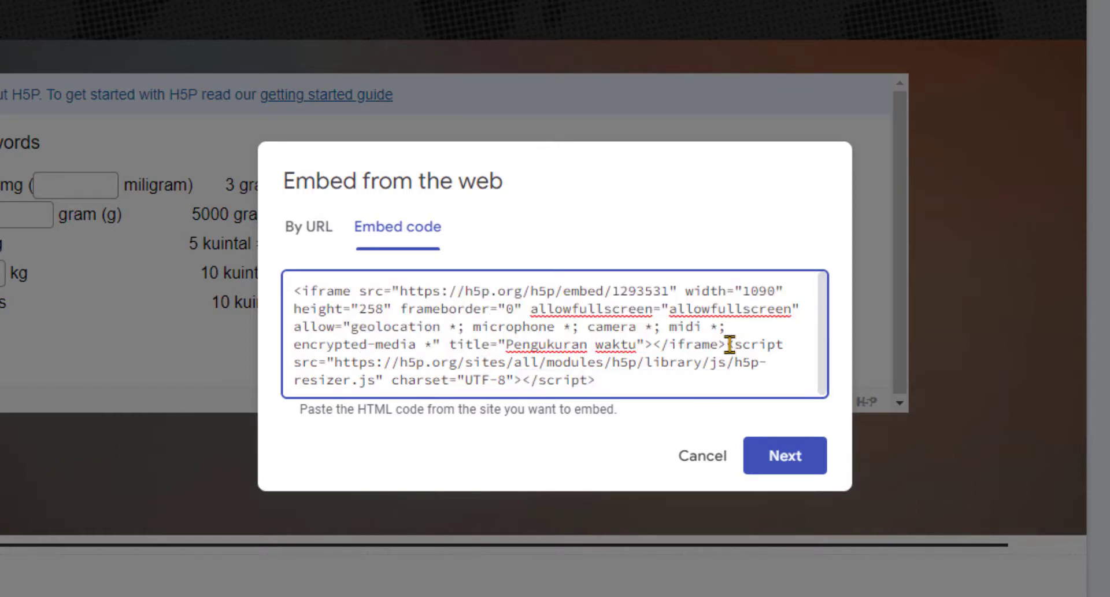
{"action": "left_click_drag", "start_coordinate": [729, 345], "coordinate": [769, 393]}
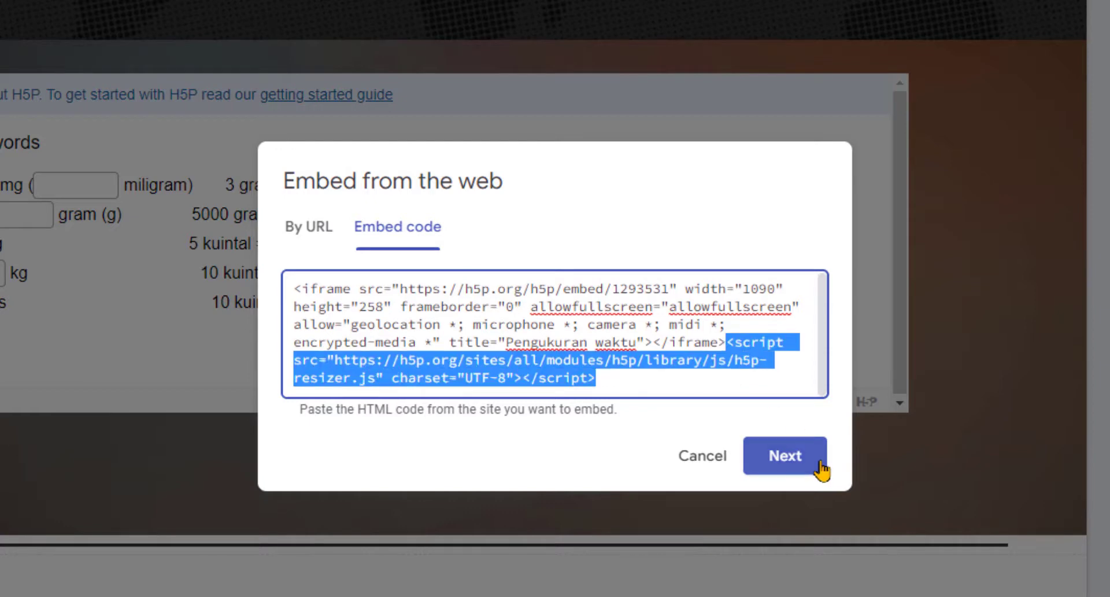
{"action": "key", "text": "Delete"}
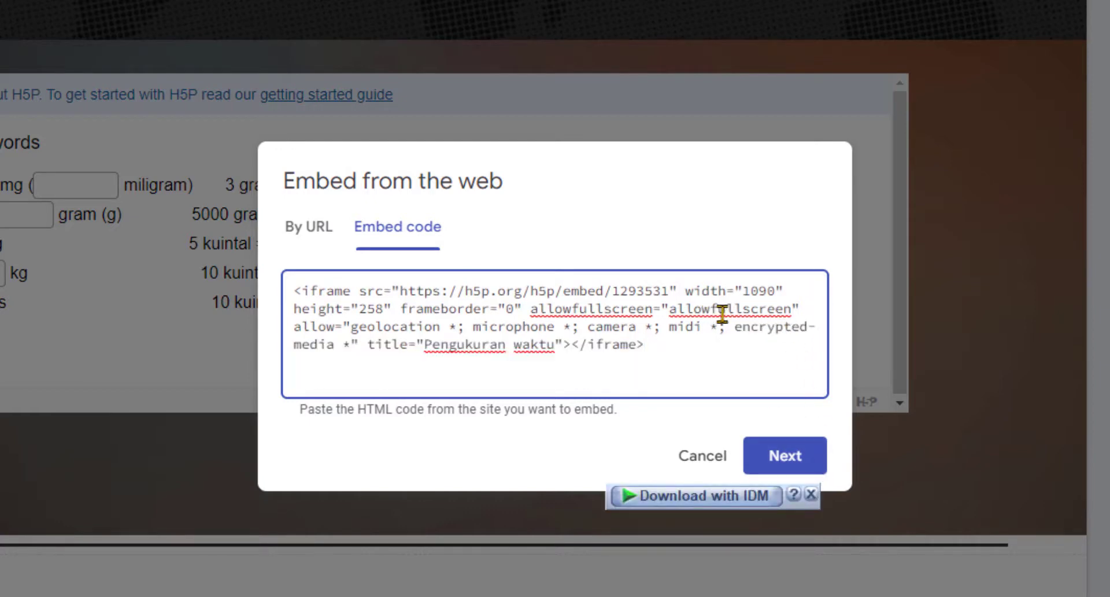
Step: Set the iframe's width attribute to 100% in the embed code
{"action": "left_click", "coordinate": [775, 292]}
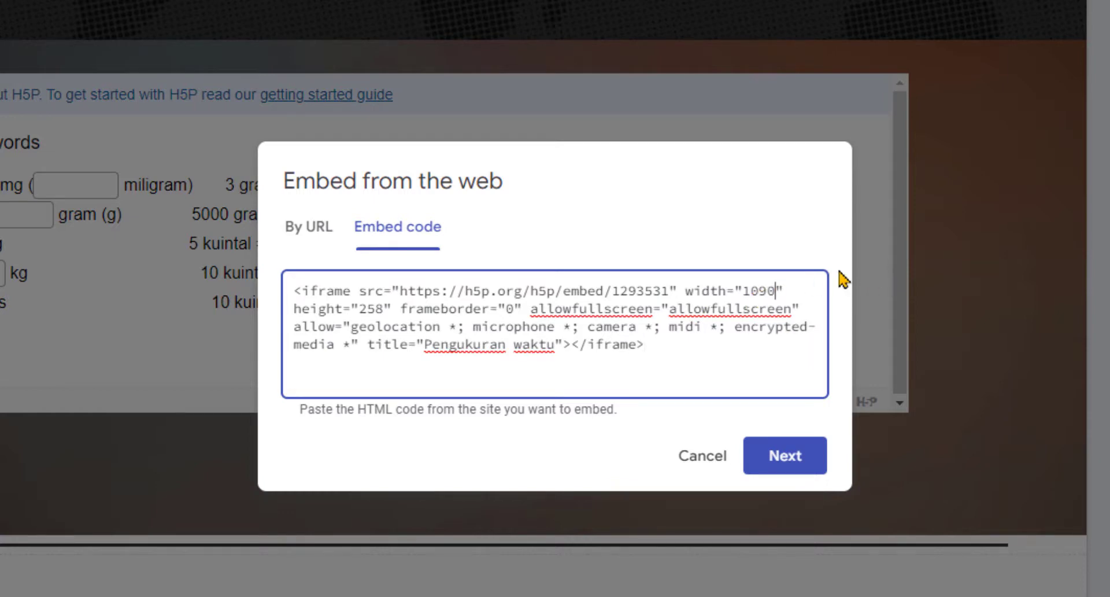
{"action": "key", "text": "BackSpace"}
{"action": "key", "text": "BackSpace"}
{"action": "type", "text": "0%"}
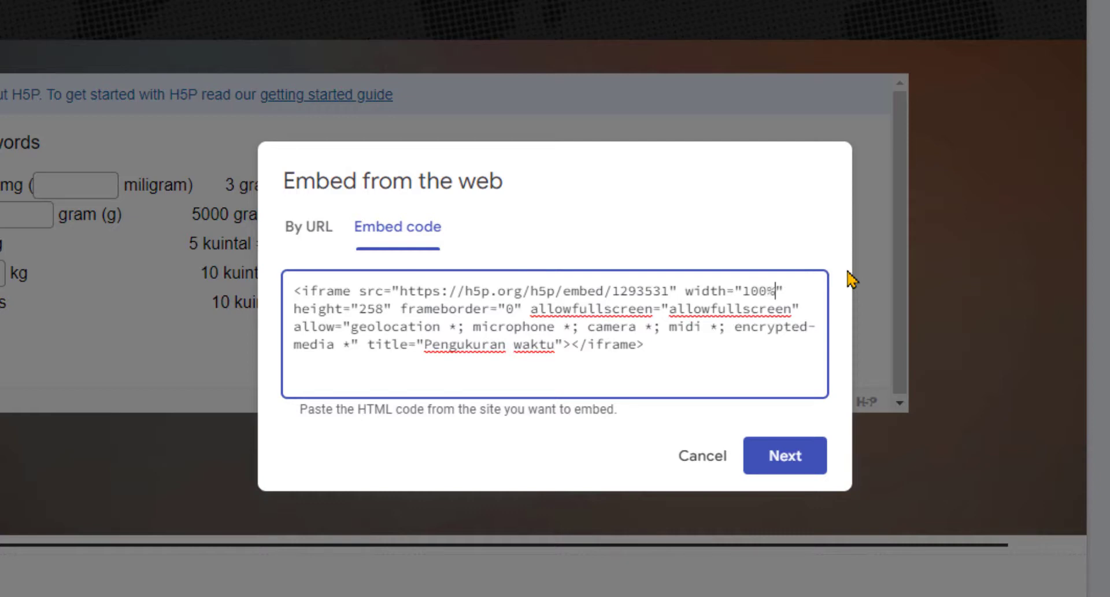
Step: Insert the embedded exercise below the divider line and widen its frame across most of the page
{"action": "left_click", "coordinate": [782, 471]}
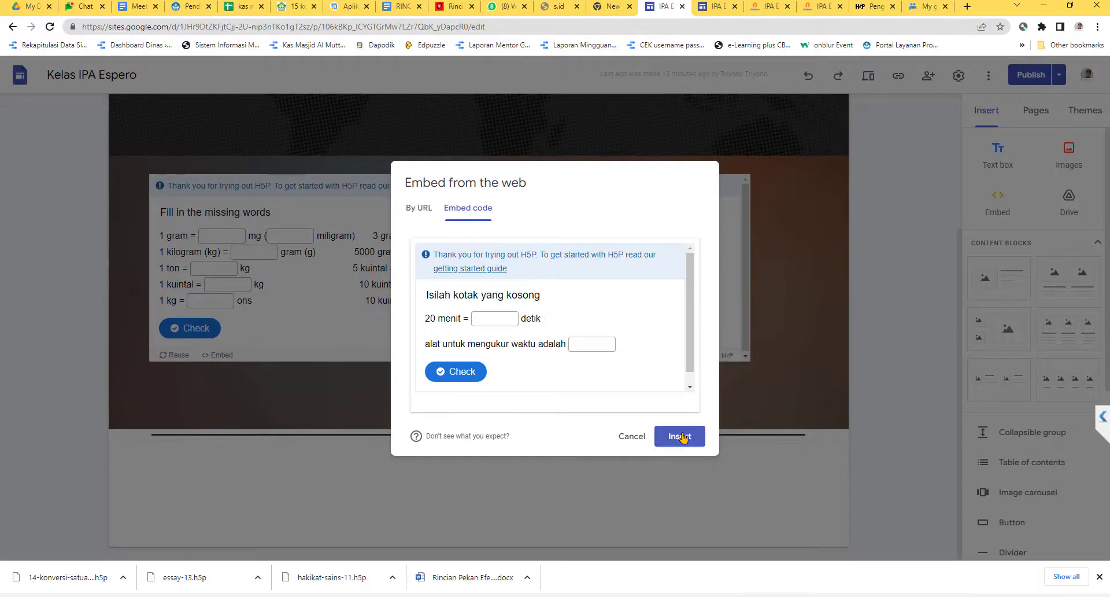
{"action": "left_click", "coordinate": [681, 437]}
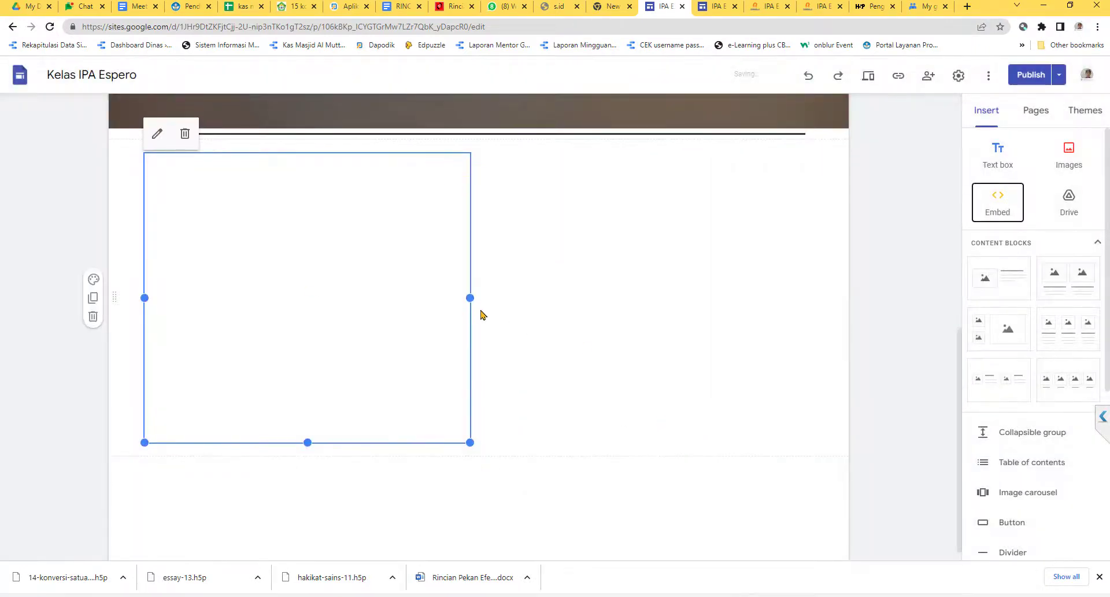
{"action": "left_click_drag", "start_coordinate": [469, 297], "coordinate": [776, 293]}
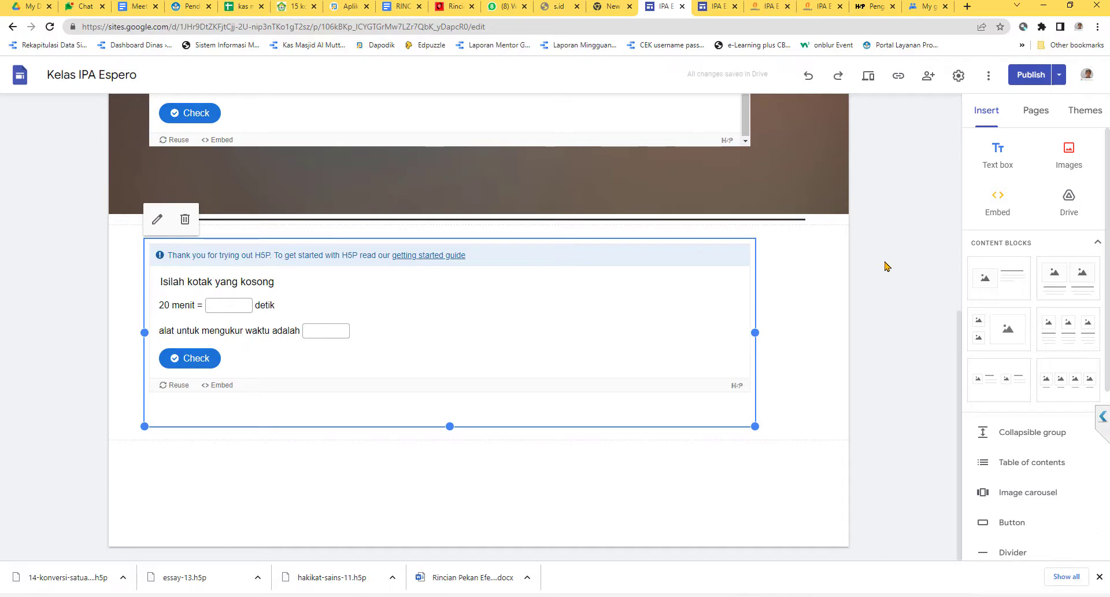
Step: Review the Kelas 7 page changes and publish the updated site
{"action": "left_click", "coordinate": [1029, 80]}
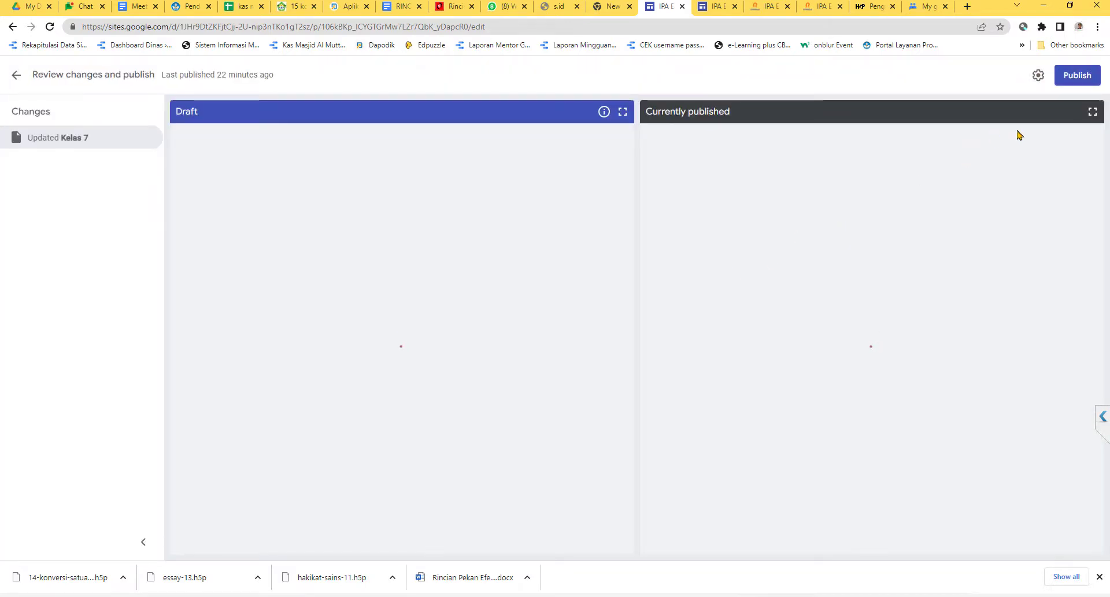
{"action": "mouse_move", "coordinate": [1016, 136]}
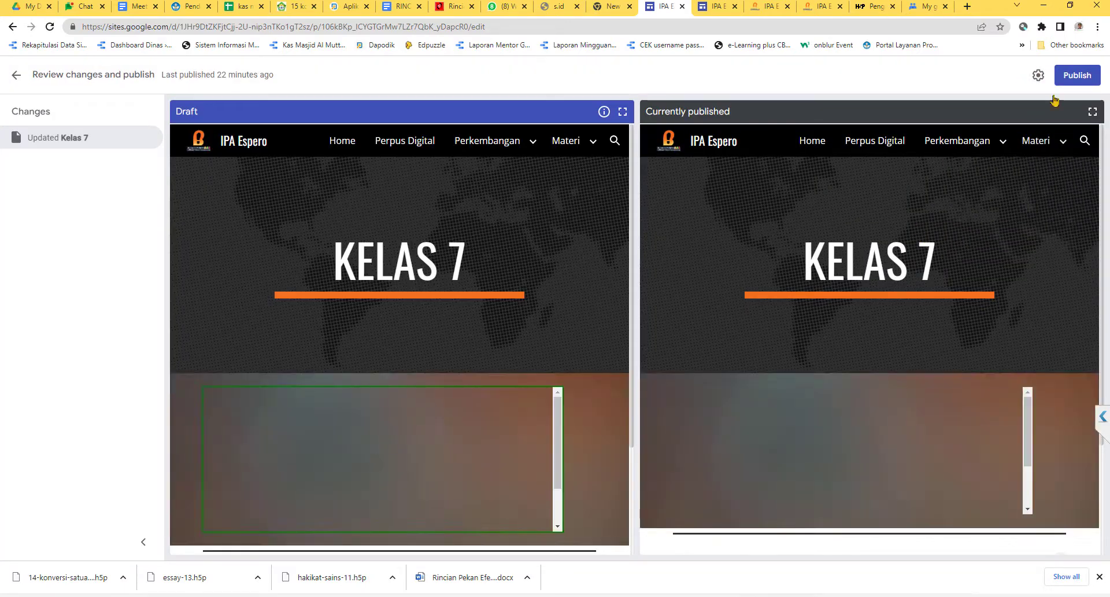
{"action": "left_click", "coordinate": [1086, 74]}
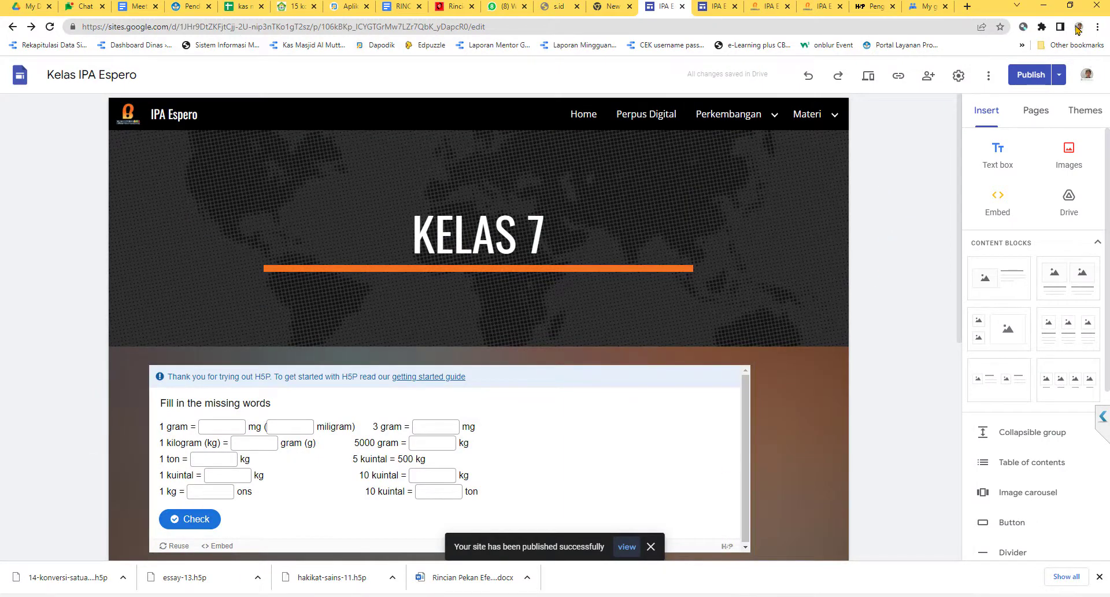
Step: View the published site's Kelas 7 page down to the embedded time measurement exercise below the divider
{"action": "left_click", "coordinate": [1060, 74]}
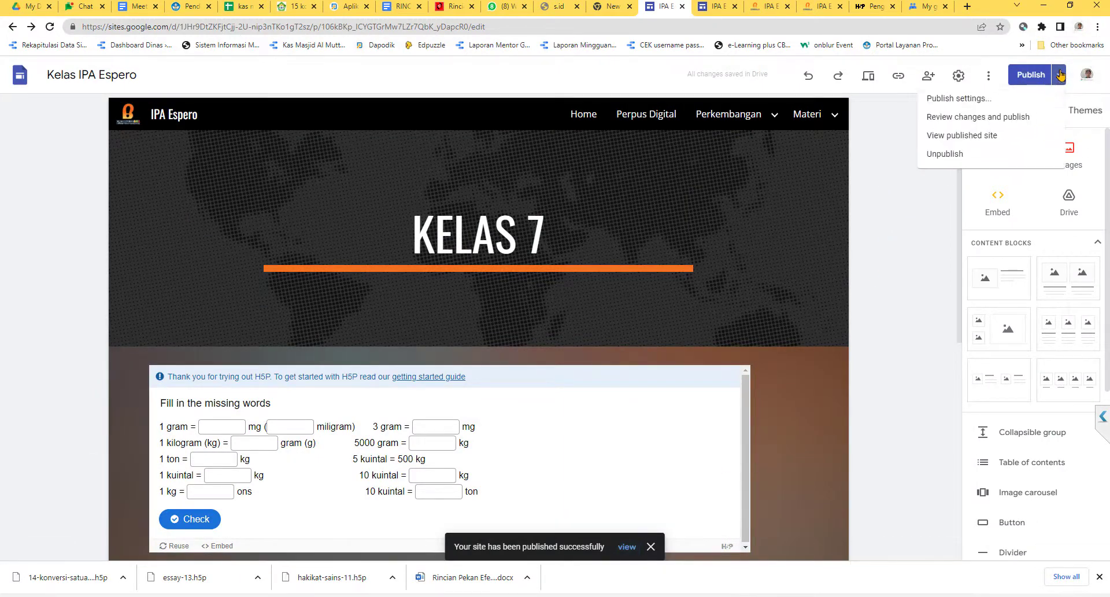
{"action": "left_click", "coordinate": [990, 137]}
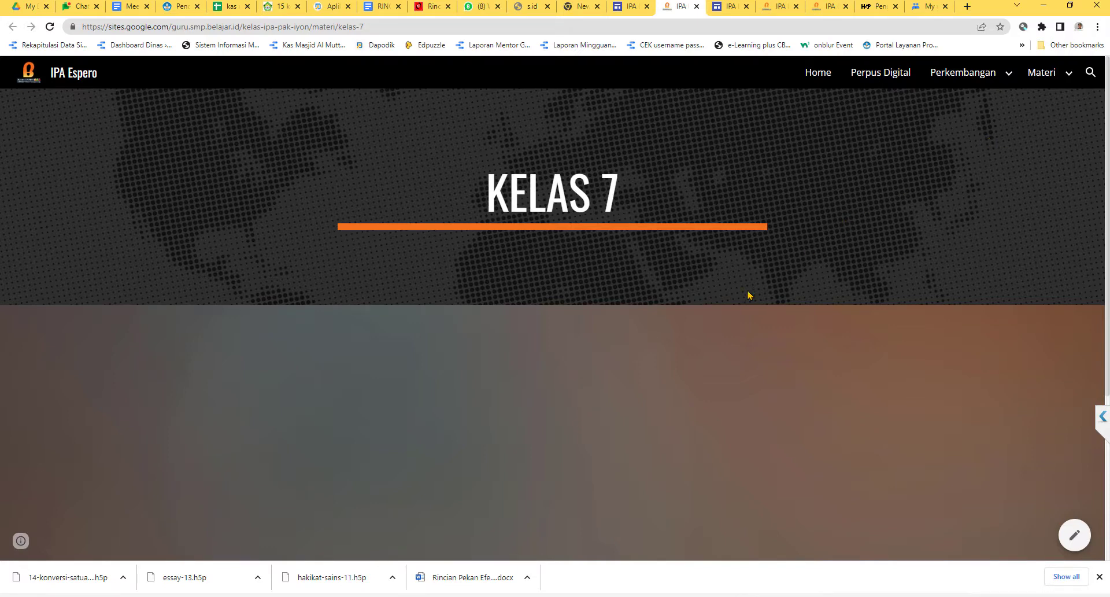
{"action": "scroll", "coordinate": [748, 295], "scroll_direction": "down", "scroll_amount": 1}
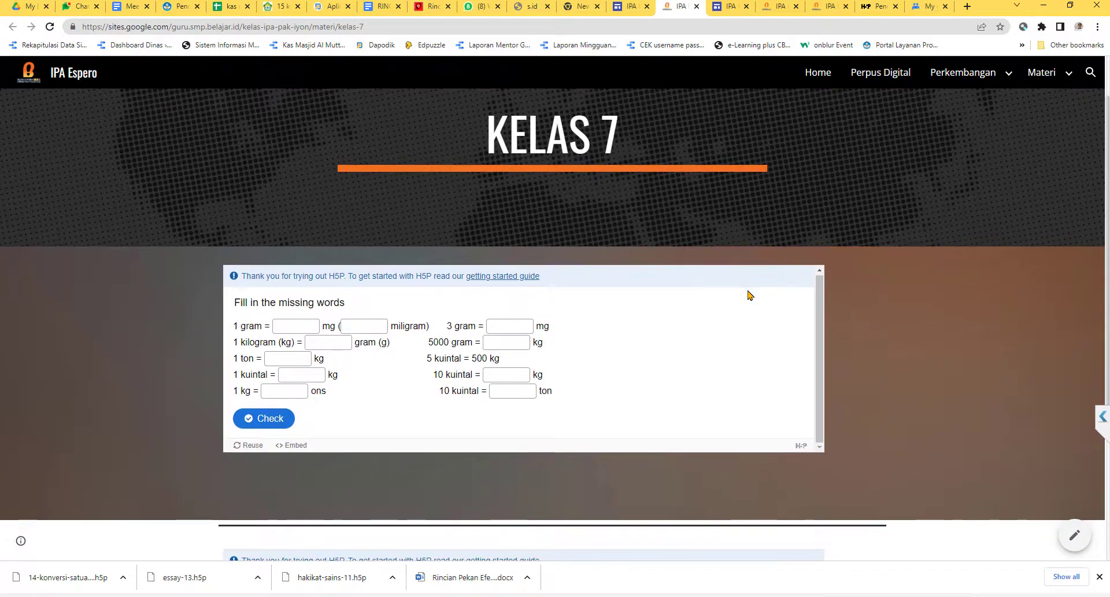
{"action": "scroll", "coordinate": [748, 294], "scroll_direction": "down", "scroll_amount": 3}
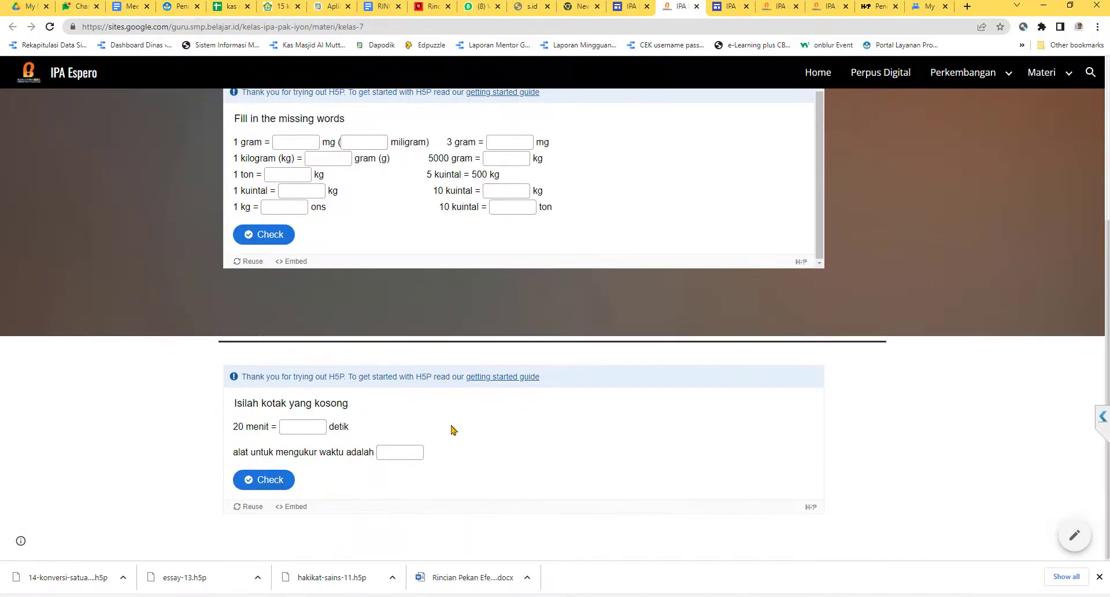
Step: Answer the time exercise with 1200 for the seconds and jam for the measuring tool, check the answers and show the solution
{"action": "left_click", "coordinate": [310, 425]}
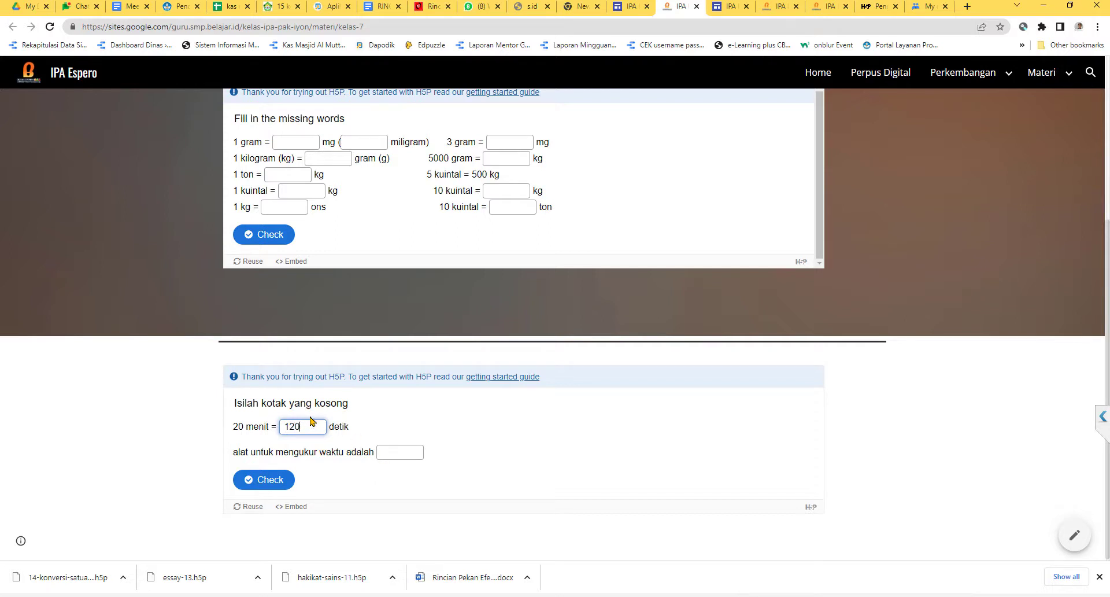
{"action": "type", "text": "0"}
{"action": "left_click", "coordinate": [394, 454]}
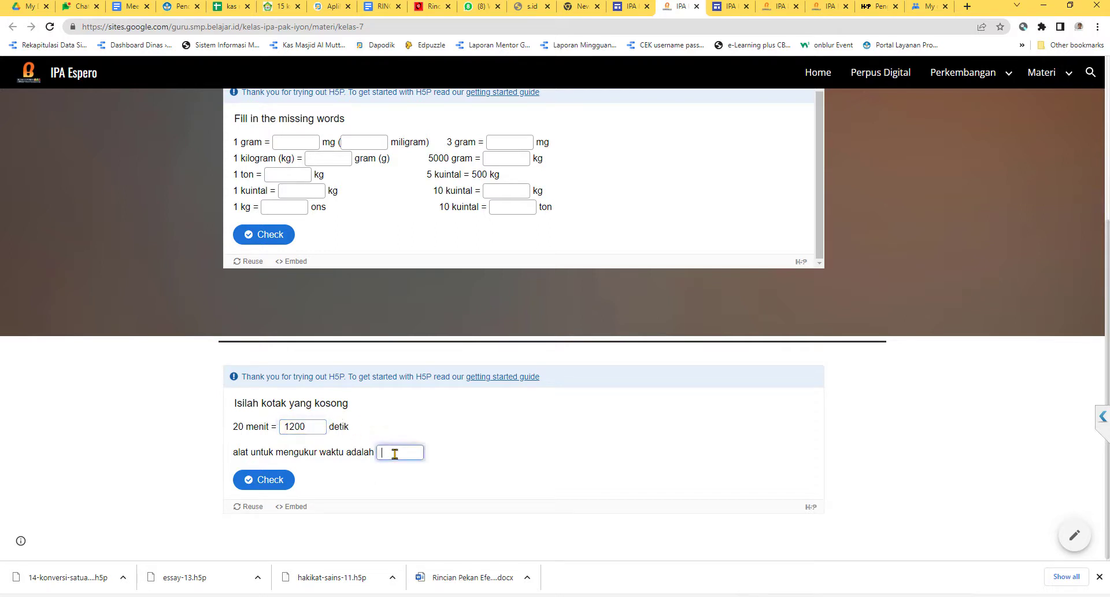
{"action": "type", "text": "jam"}
{"action": "left_click", "coordinate": [272, 479]}
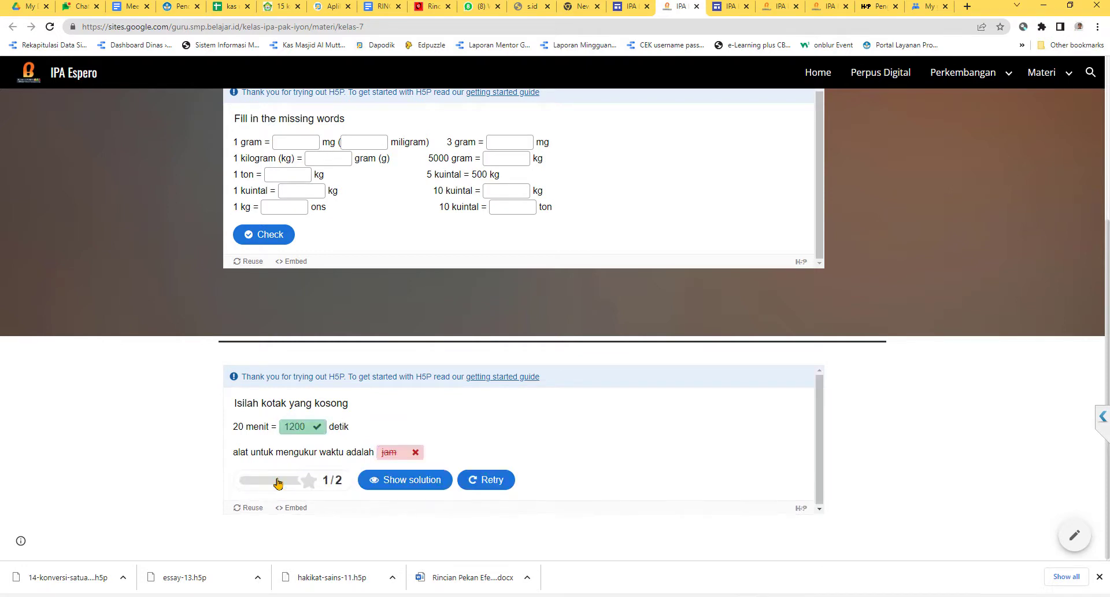
{"action": "left_click", "coordinate": [406, 479]}
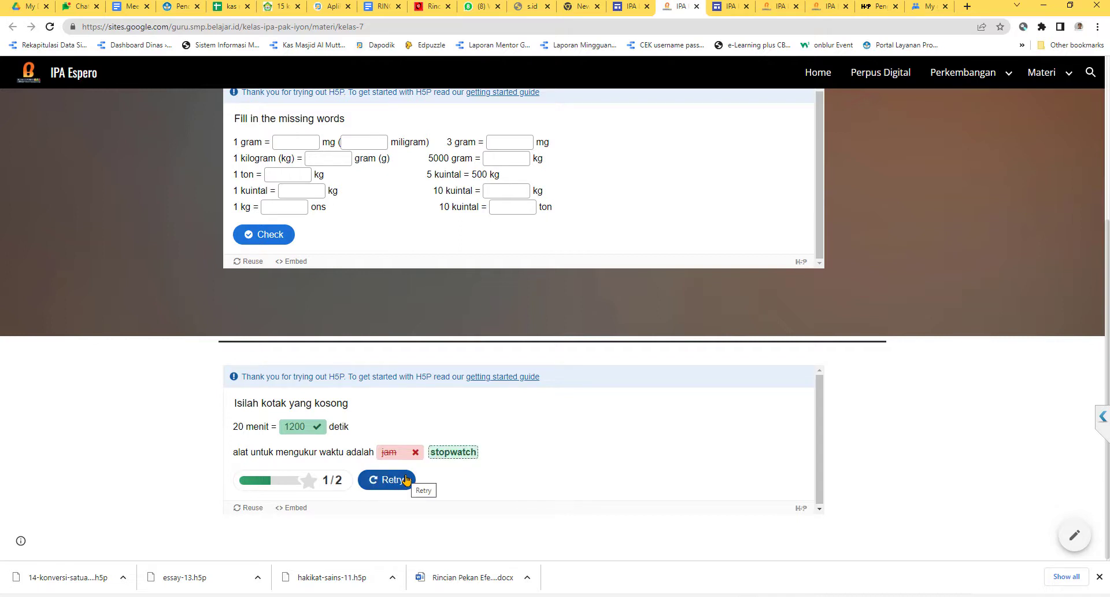